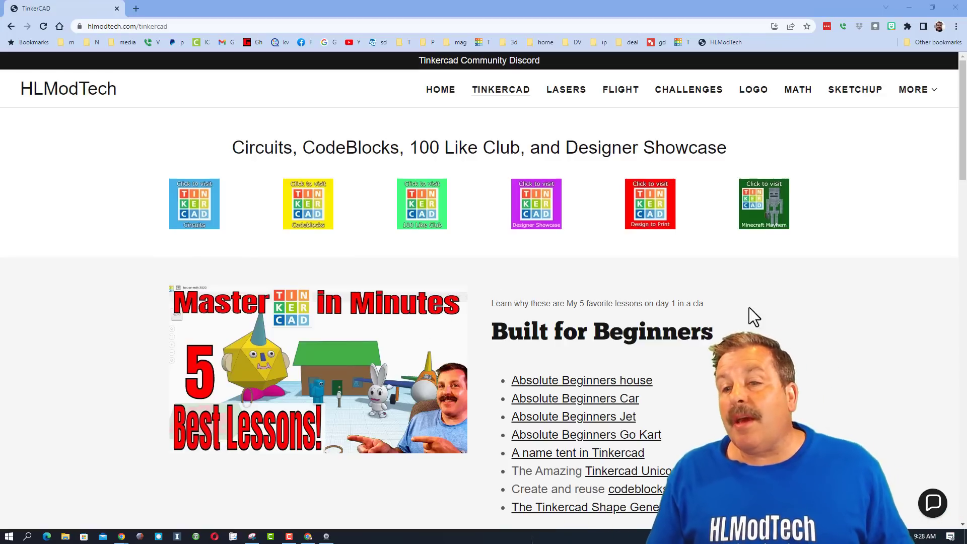
Step: Open the website's contact chat and close it again
{"action": "left_click", "coordinate": [928, 492]}
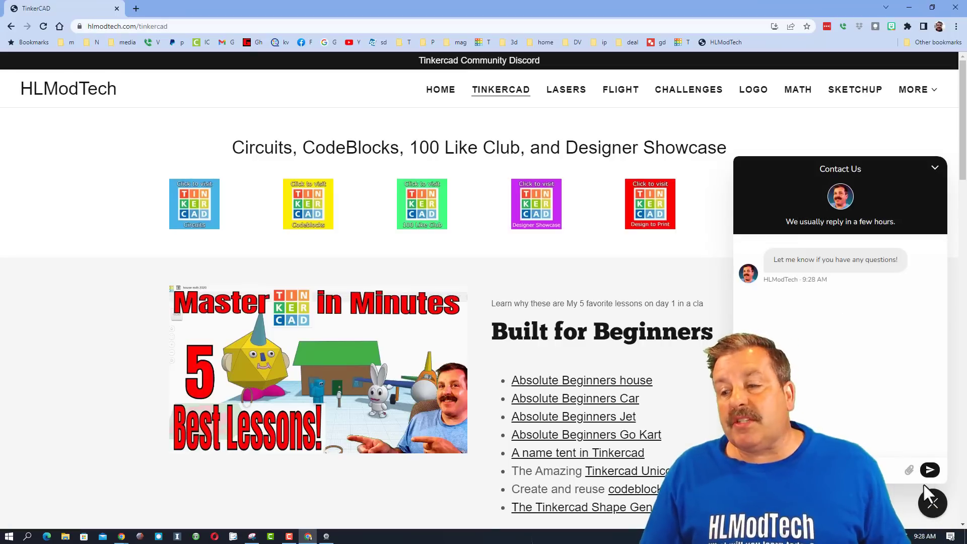
{"action": "left_click", "coordinate": [926, 497]}
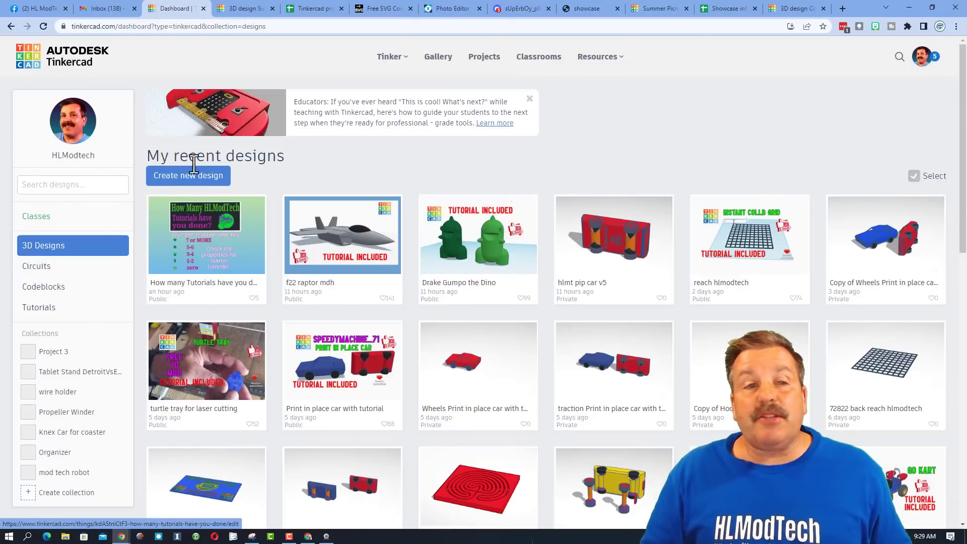
Step: Create a new 3D design in Tinkercad and name it "cutting board"
{"action": "left_click", "coordinate": [187, 179]}
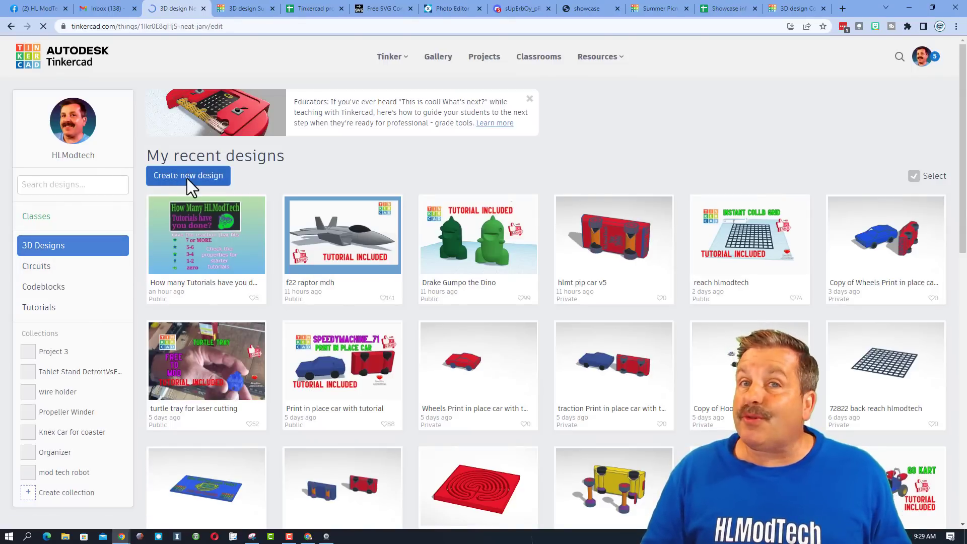
{"action": "type", "text": "cutting board"}
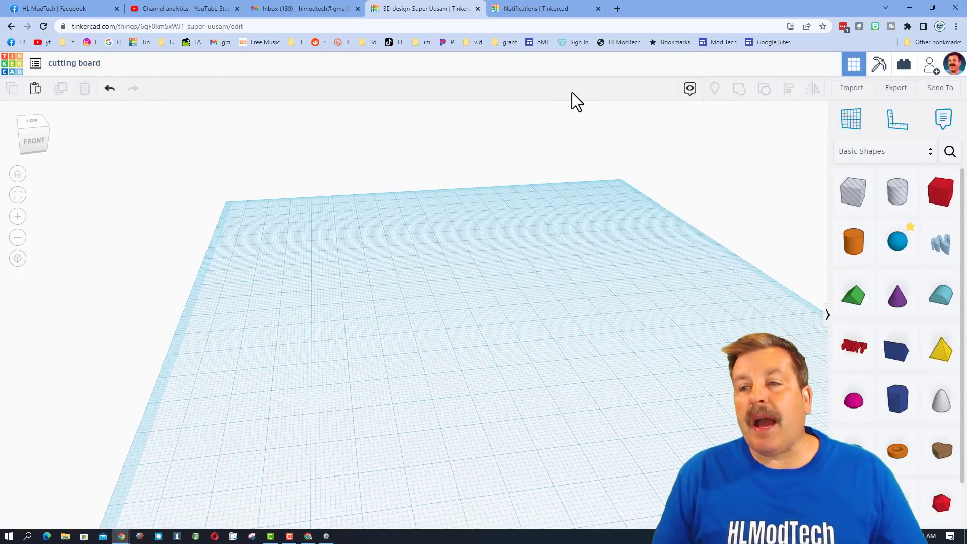
Step: Place a cylinder on the workplane, 2 mm high and enlarged to about 32 mm deep, and turn it into a hole
{"action": "left_click_drag", "start_coordinate": [851, 241], "coordinate": [410, 298]}
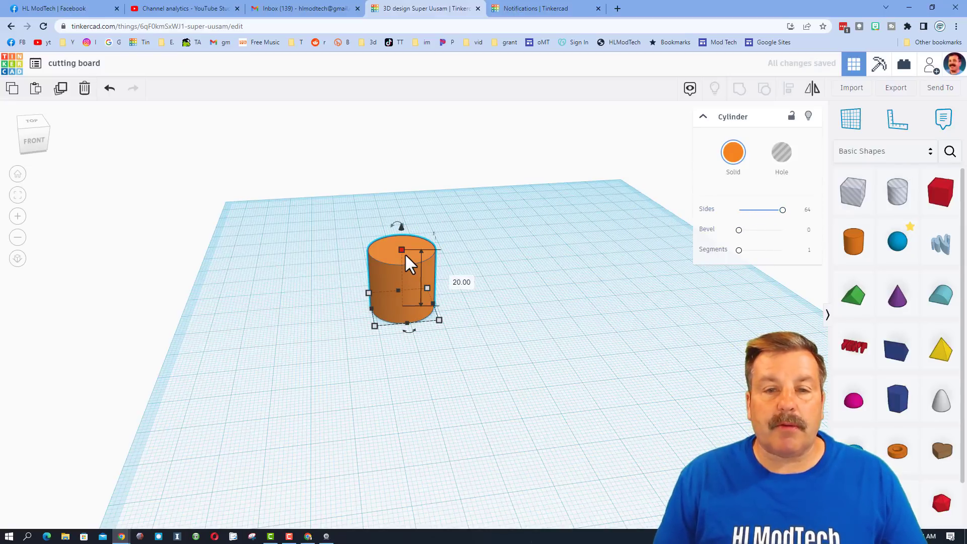
{"action": "type", "text": "2"}
{"action": "key", "text": "Return"}
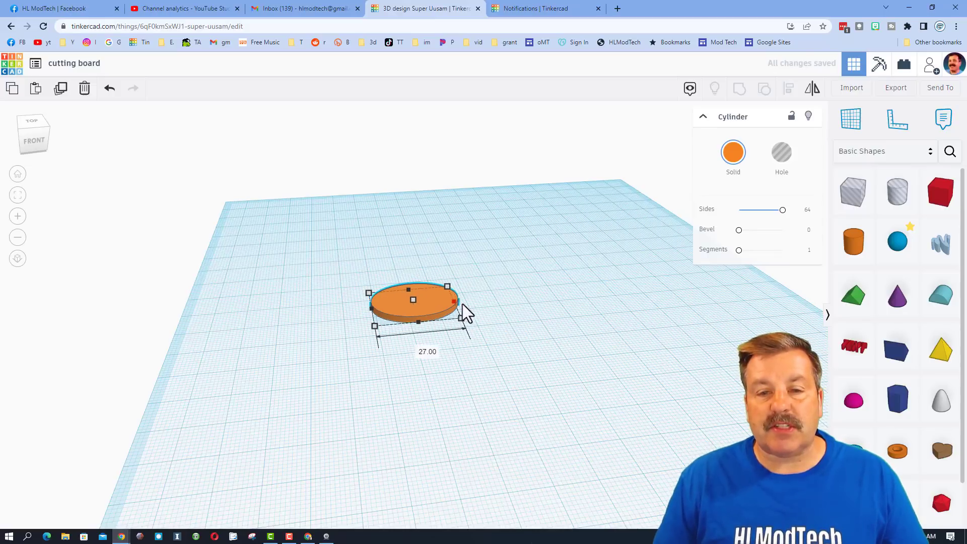
{"action": "left_click_drag", "start_coordinate": [462, 304], "coordinate": [440, 343]}
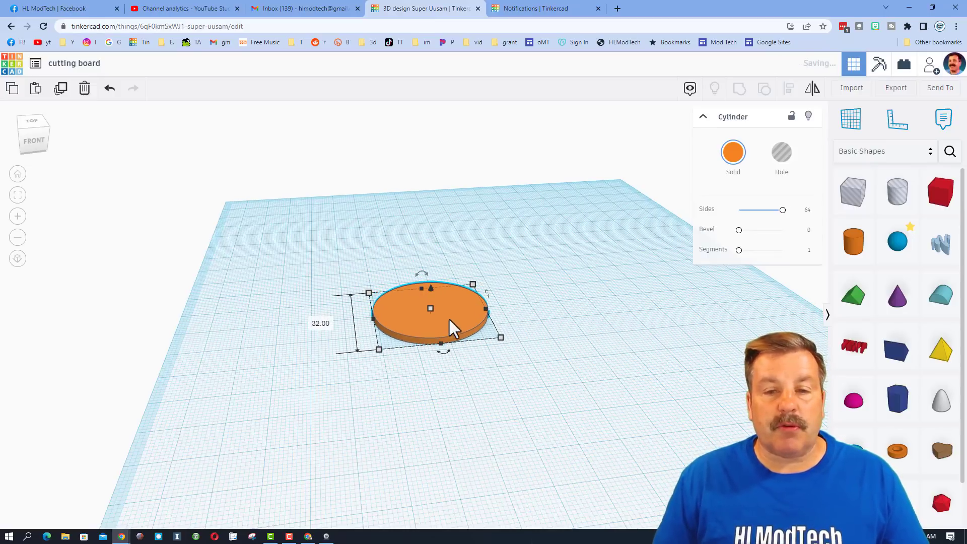
{"action": "right_click_drag", "start_coordinate": [450, 320], "coordinate": [403, 355]}
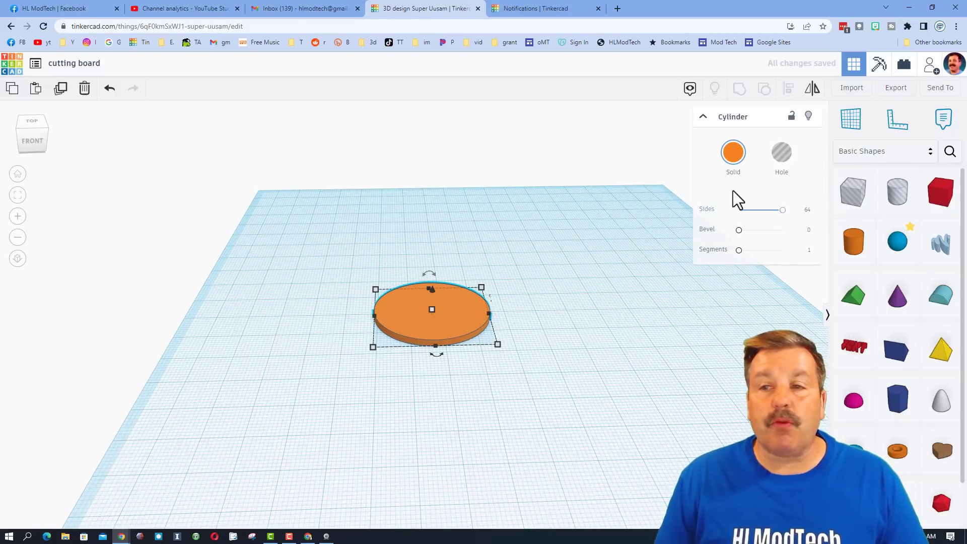
{"action": "right_click_drag", "start_coordinate": [604, 242], "coordinate": [449, 309]}
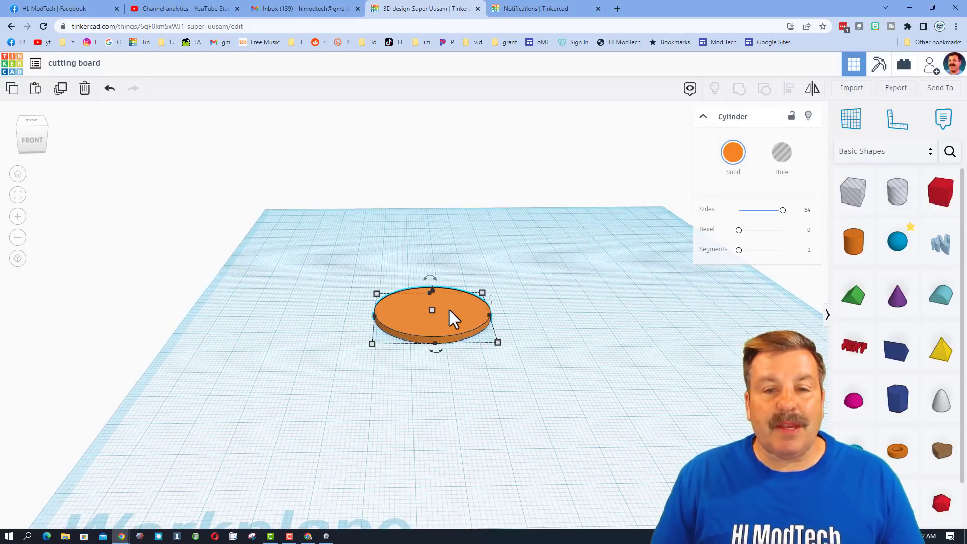
{"action": "left_click", "coordinate": [771, 160]}
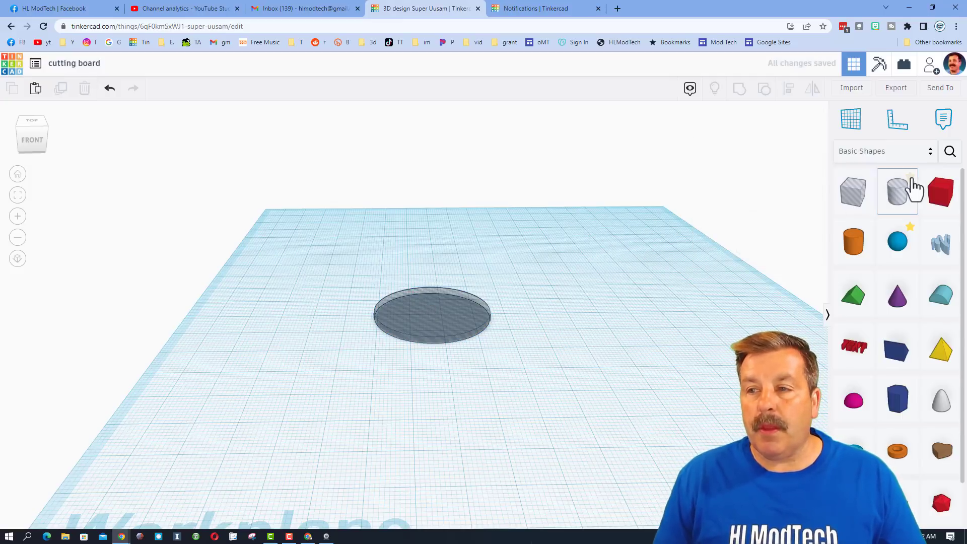
Step: Add a box, enlarge it to cover the whole cylinder hole with a wide margin, and set its height to 3 mm
{"action": "left_click_drag", "start_coordinate": [939, 192], "coordinate": [625, 276]}
{"action": "left_click_drag", "start_coordinate": [481, 278], "coordinate": [486, 392]}
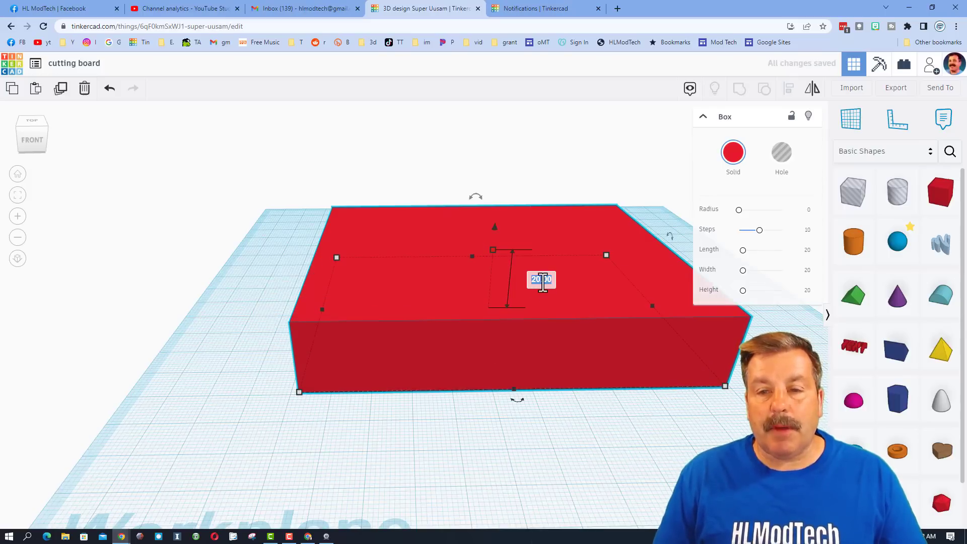
{"action": "type", "text": "3"}
{"action": "key", "text": "Return"}
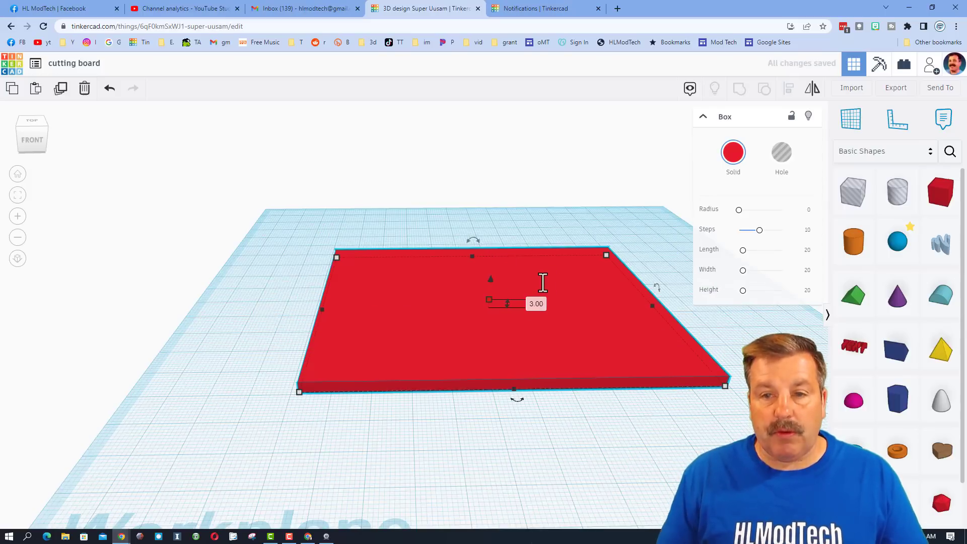
Step: Select the box and the cylinder hole, centre them on each other and group them
{"action": "left_click", "coordinate": [273, 317]}
{"action": "right_click_drag", "start_coordinate": [409, 370], "coordinate": [264, 277]}
{"action": "left_click_drag", "start_coordinate": [454, 411], "coordinate": [456, 412]}
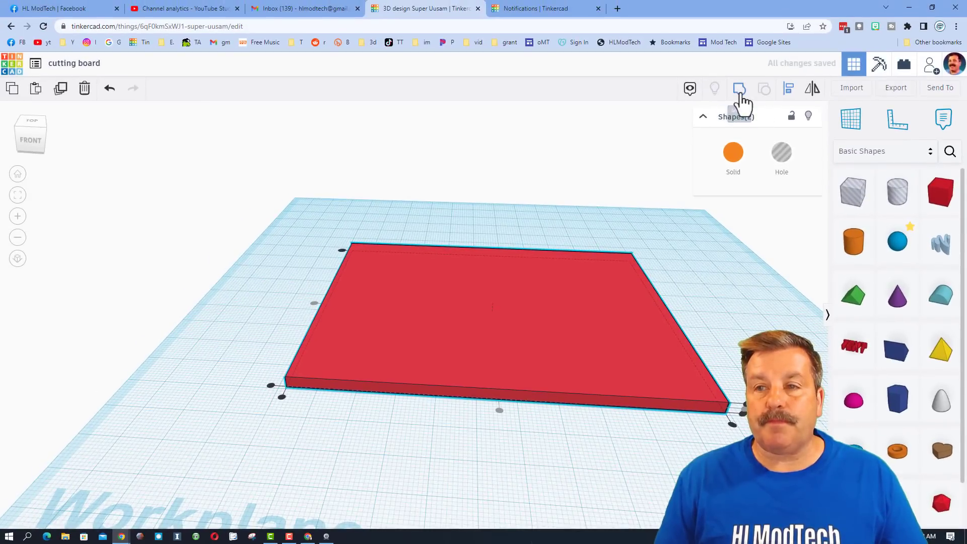
{"action": "left_click", "coordinate": [739, 94]}
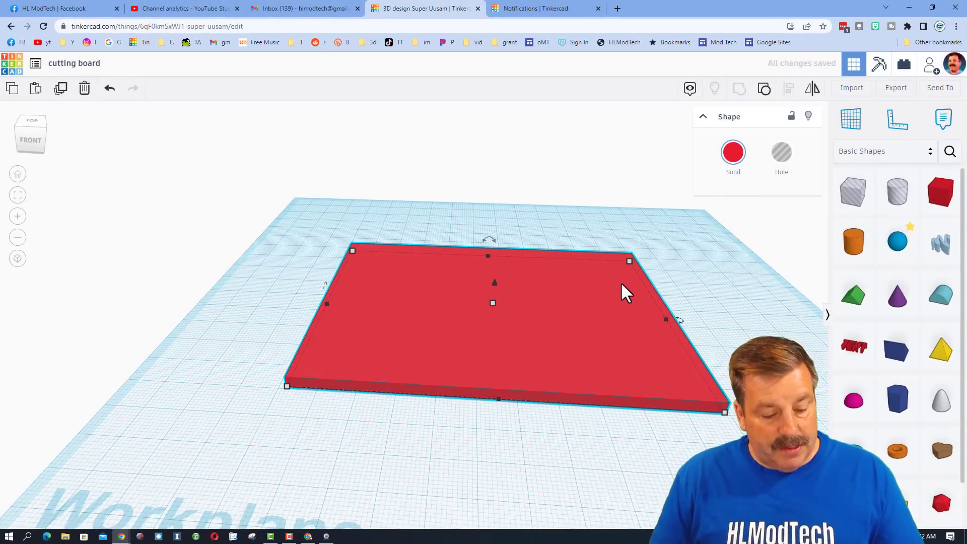
Step: Turn the grouped plate into a hole and move it to the back of the workplane
{"action": "scroll", "coordinate": [579, 307], "scroll_direction": "up", "scroll_amount": 3}
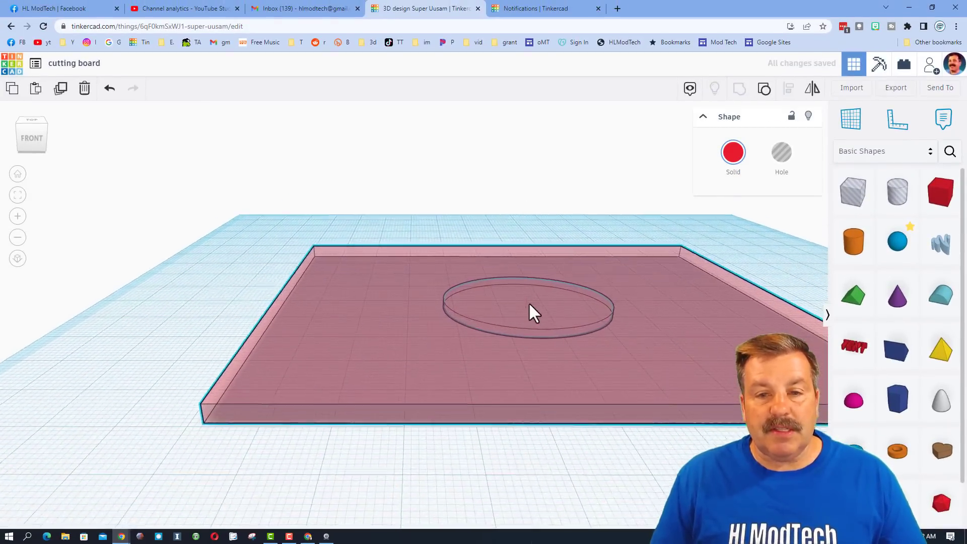
{"action": "right_click_drag", "start_coordinate": [530, 305], "coordinate": [545, 328]}
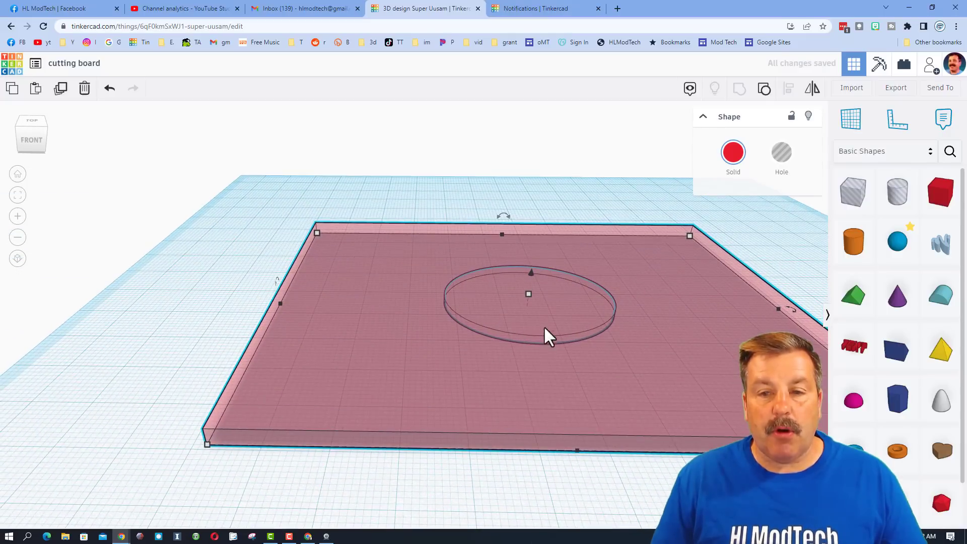
{"action": "left_click", "coordinate": [781, 153]}
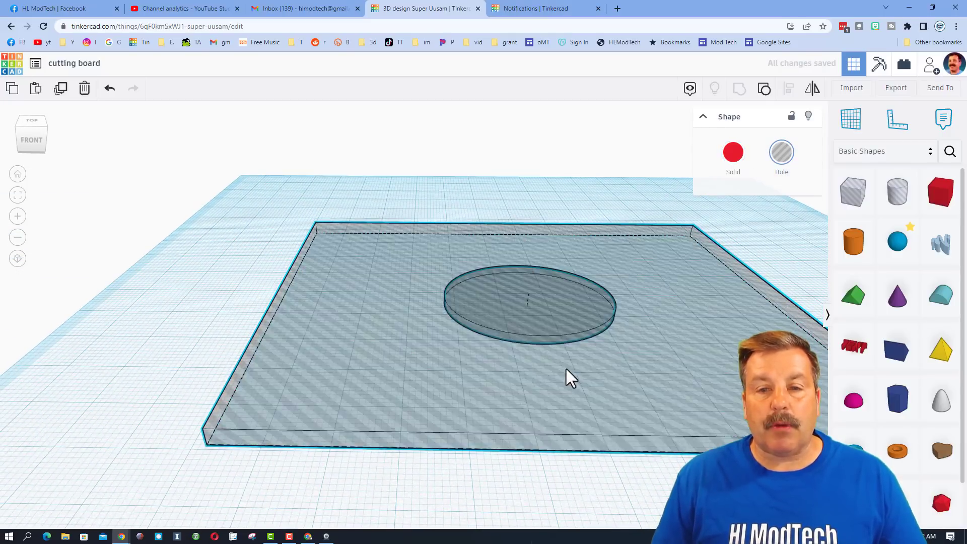
{"action": "scroll", "coordinate": [316, 283], "scroll_direction": "down", "scroll_amount": 2}
{"action": "left_click_drag", "start_coordinate": [417, 334], "coordinate": [356, 250]}
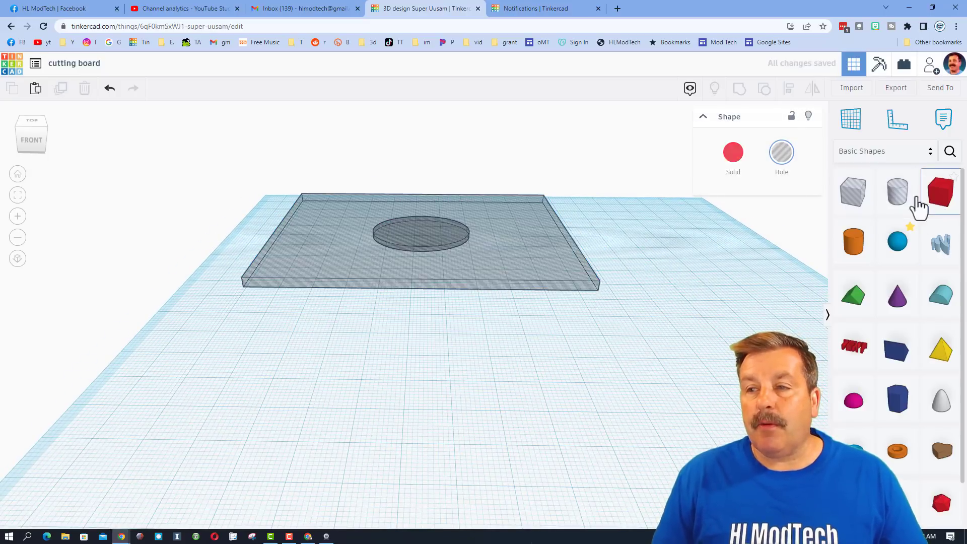
Step: Add a second box in front of the hole plate, stretch it into a wide board and set its height to 2.25 mm
{"action": "left_click_drag", "start_coordinate": [917, 205], "coordinate": [403, 389]}
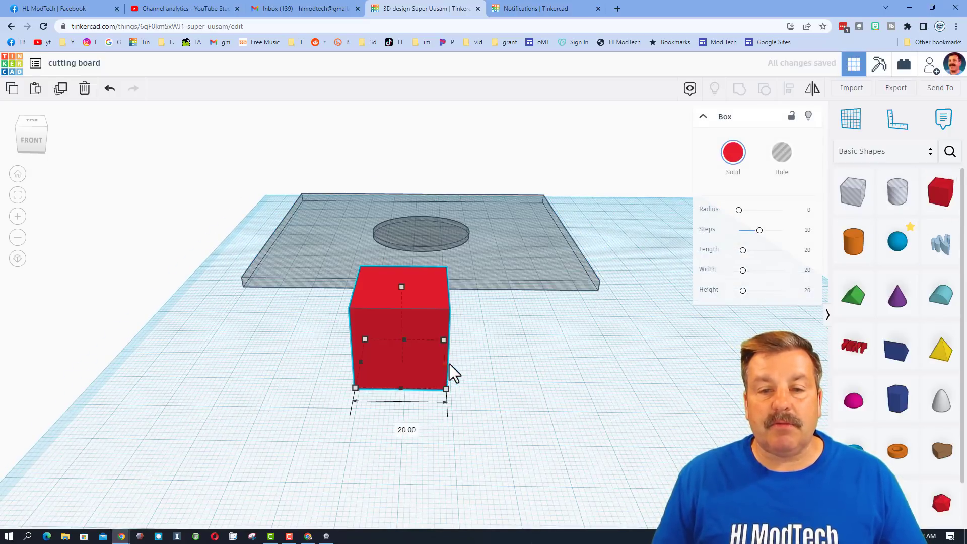
{"action": "left_click_drag", "start_coordinate": [446, 363], "coordinate": [581, 375]}
{"action": "left_click_drag", "start_coordinate": [478, 393], "coordinate": [475, 398]}
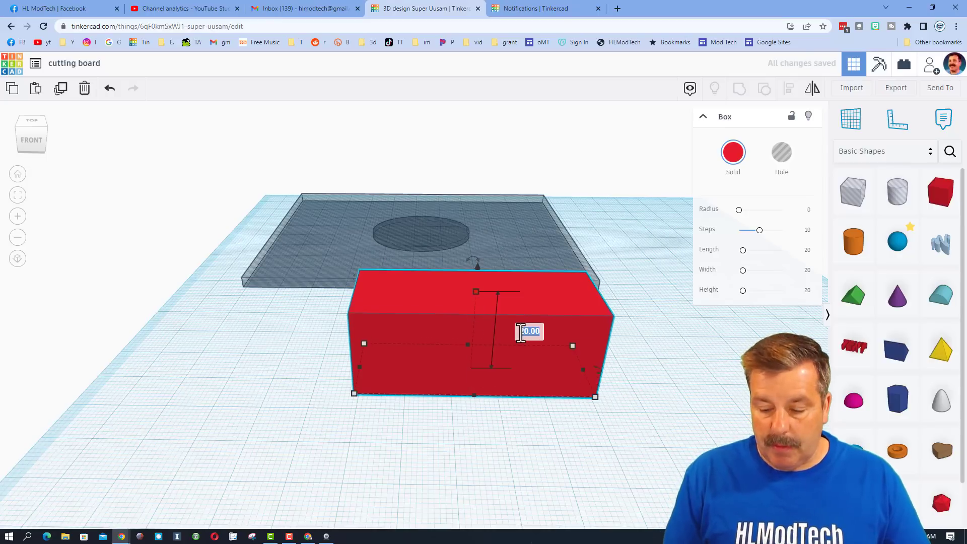
{"action": "type", "text": ".25"}
{"action": "key", "text": "Return"}
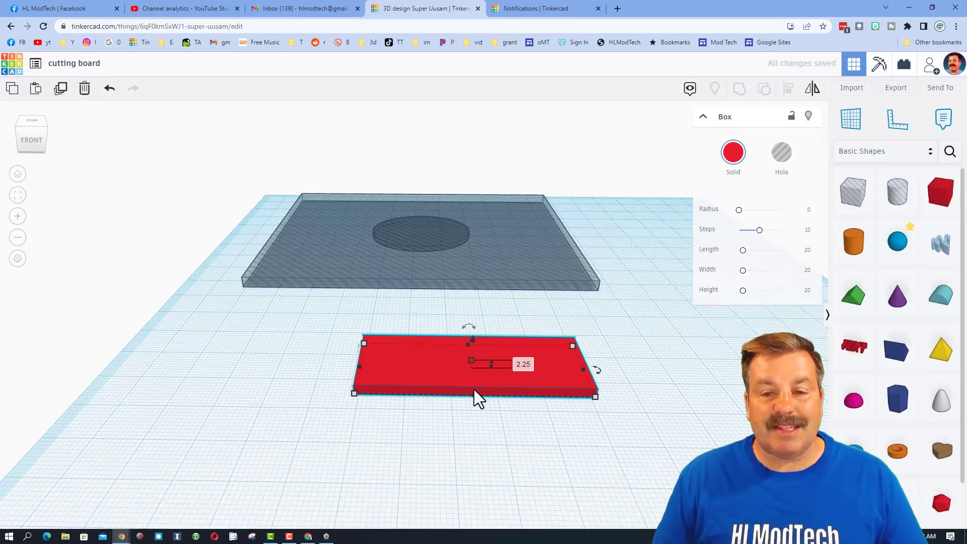
{"action": "mouse_move", "coordinate": [474, 395]}
{"action": "left_mouse_down"}
{"action": "mouse_move", "coordinate": [469, 440]}
{"action": "mouse_move", "coordinate": [475, 378]}
{"action": "left_mouse_up"}
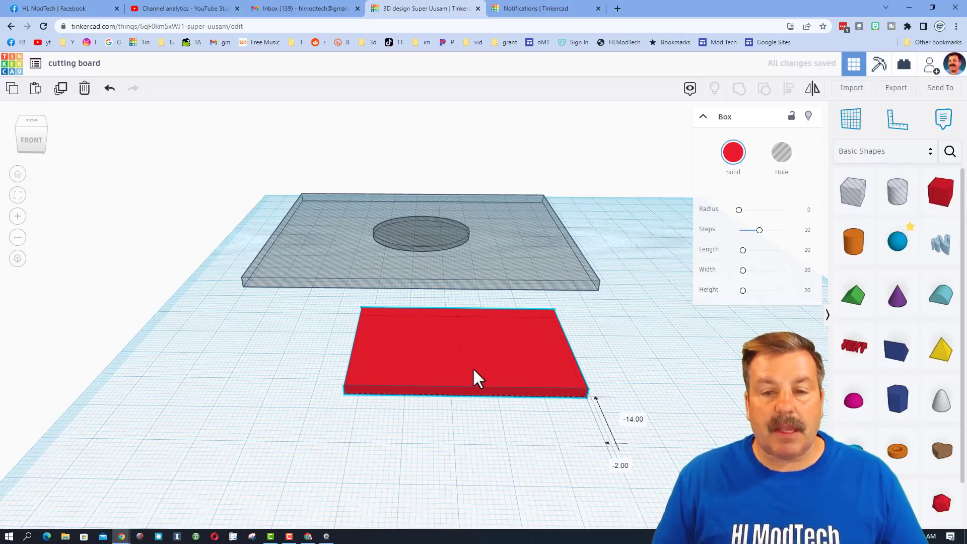
Step: Colour the new board dark brown and deselect it
{"action": "left_click", "coordinate": [730, 157]}
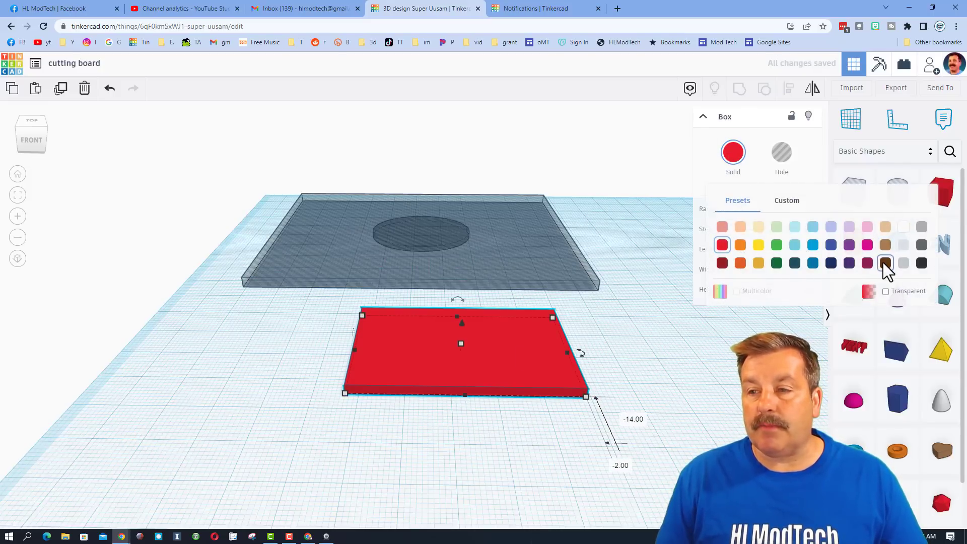
{"action": "left_click", "coordinate": [885, 262]}
{"action": "right_click_drag", "start_coordinate": [603, 344], "coordinate": [632, 346]}
{"action": "left_click", "coordinate": [605, 366]}
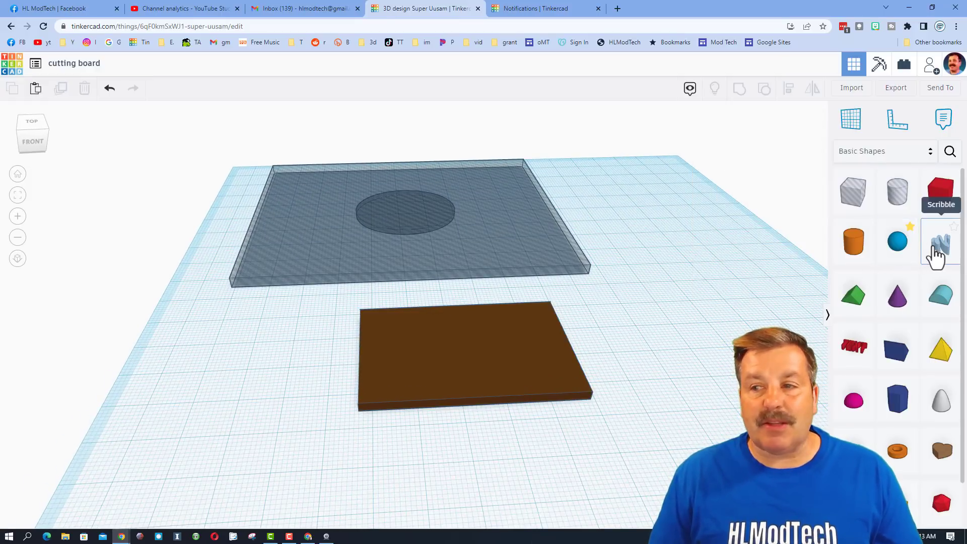
Step: Add a scribble shape with four long wavy wood-grain lines and a small oval knot, and finish the drawing
{"action": "mouse_move", "coordinate": [932, 252]}
{"action": "left_mouse_down"}
{"action": "mouse_move", "coordinate": [637, 315]}
{"action": "mouse_move", "coordinate": [372, 349]}
{"action": "left_mouse_up"}
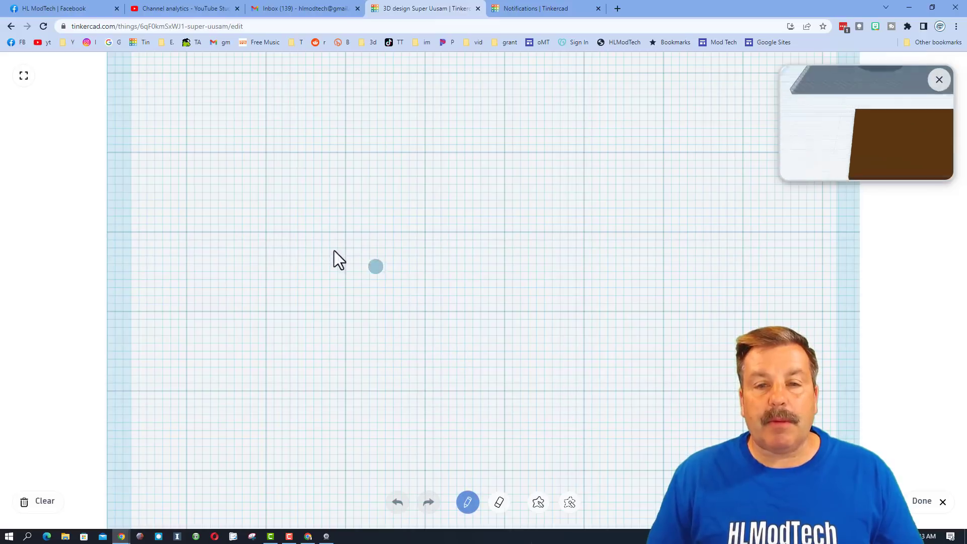
{"action": "mouse_move", "coordinate": [217, 223]}
{"action": "left_mouse_down"}
{"action": "mouse_move", "coordinate": [273, 233]}
{"action": "mouse_move", "coordinate": [456, 208]}
{"action": "mouse_move", "coordinate": [724, 225]}
{"action": "left_mouse_up"}
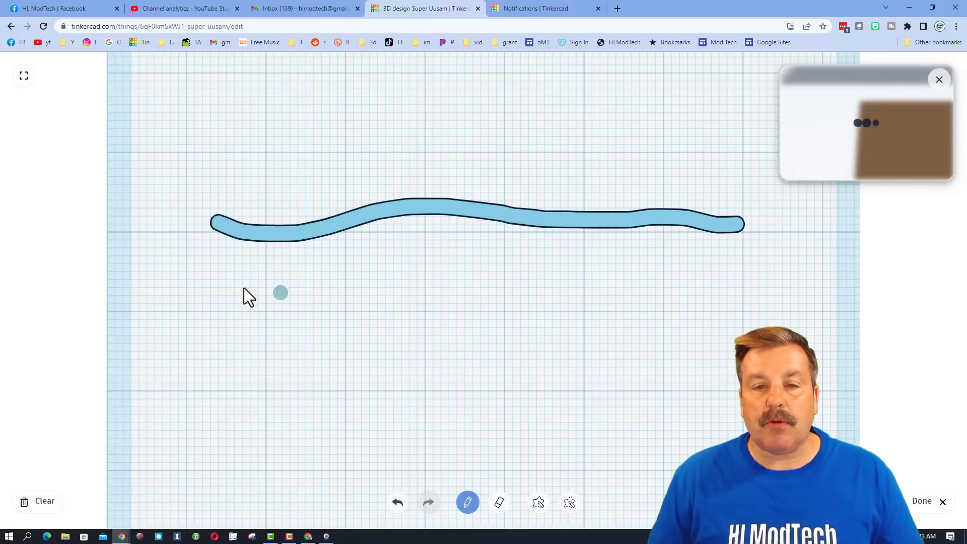
{"action": "left_click_drag", "start_coordinate": [207, 276], "coordinate": [636, 298]}
{"action": "left_click_drag", "start_coordinate": [774, 308], "coordinate": [787, 306]}
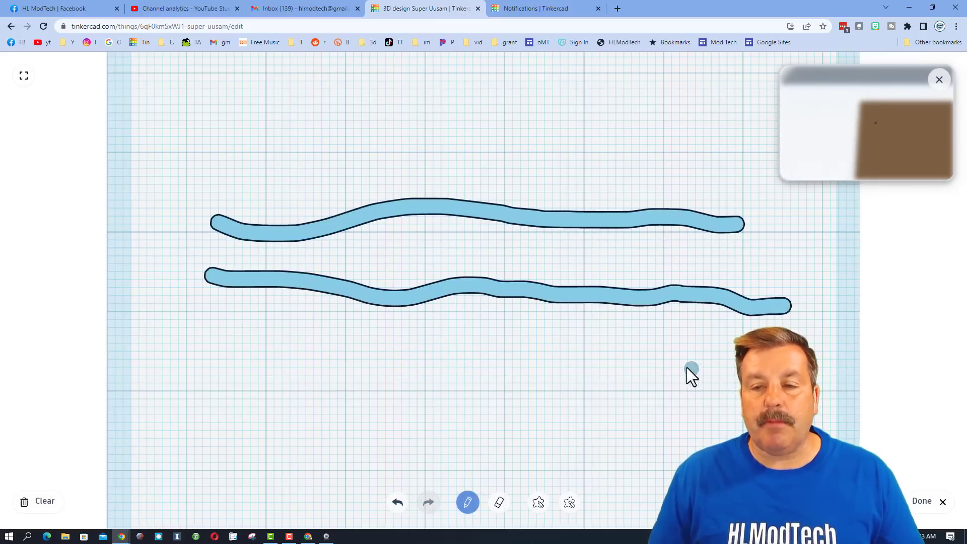
{"action": "mouse_move", "coordinate": [692, 369]}
{"action": "left_mouse_down"}
{"action": "mouse_move", "coordinate": [515, 361]}
{"action": "mouse_move", "coordinate": [388, 338]}
{"action": "left_mouse_up"}
{"action": "left_click_drag", "start_coordinate": [234, 347], "coordinate": [226, 346]}
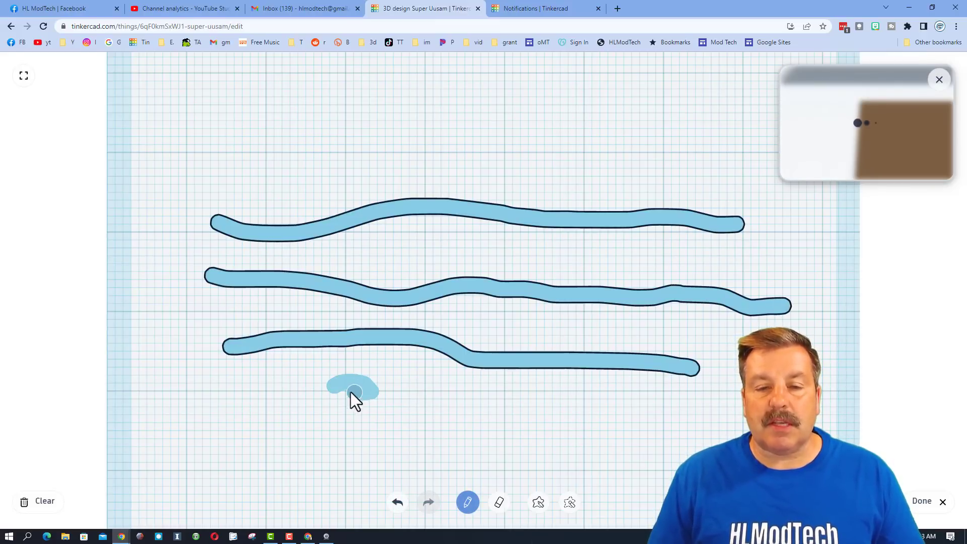
{"action": "left_click_drag", "start_coordinate": [343, 386], "coordinate": [345, 388]}
{"action": "left_click_drag", "start_coordinate": [452, 354], "coordinate": [400, 347]}
{"action": "mouse_move", "coordinate": [288, 431]}
{"action": "left_mouse_down"}
{"action": "mouse_move", "coordinate": [688, 432]}
{"action": "mouse_move", "coordinate": [819, 406]}
{"action": "left_mouse_up"}
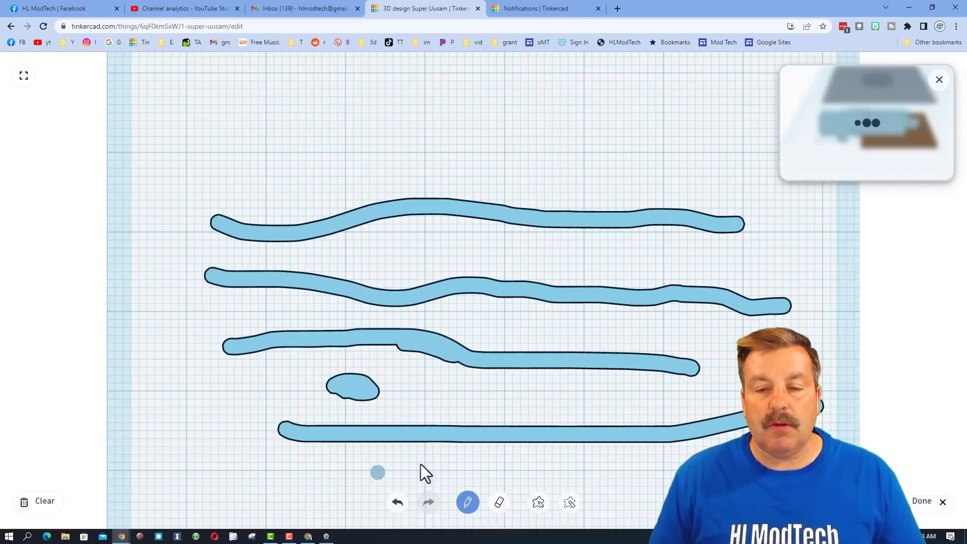
{"action": "left_click", "coordinate": [913, 498]}
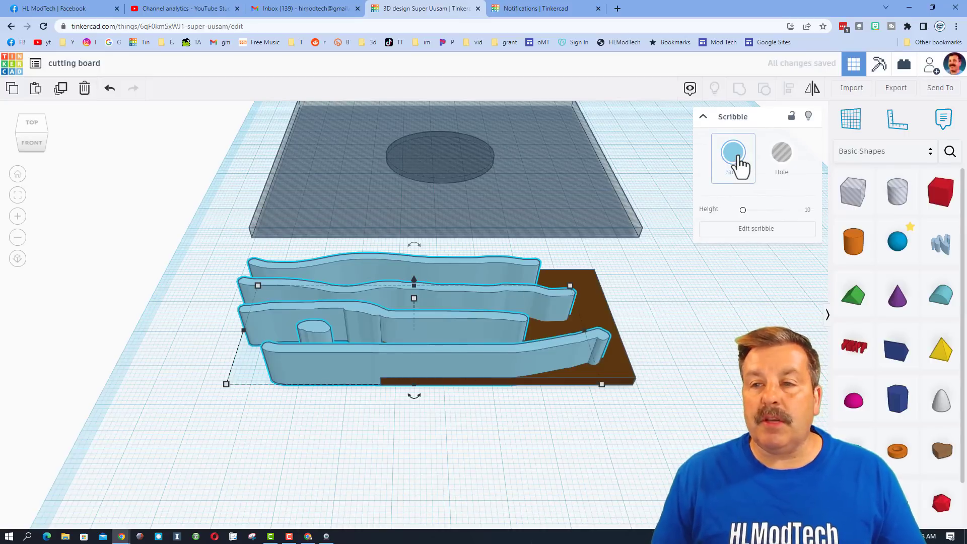
Step: Colour the wood-grain scribble light brown, shift it across the board and reduce its height
{"action": "left_click", "coordinate": [734, 159]}
{"action": "left_click", "coordinate": [885, 245]}
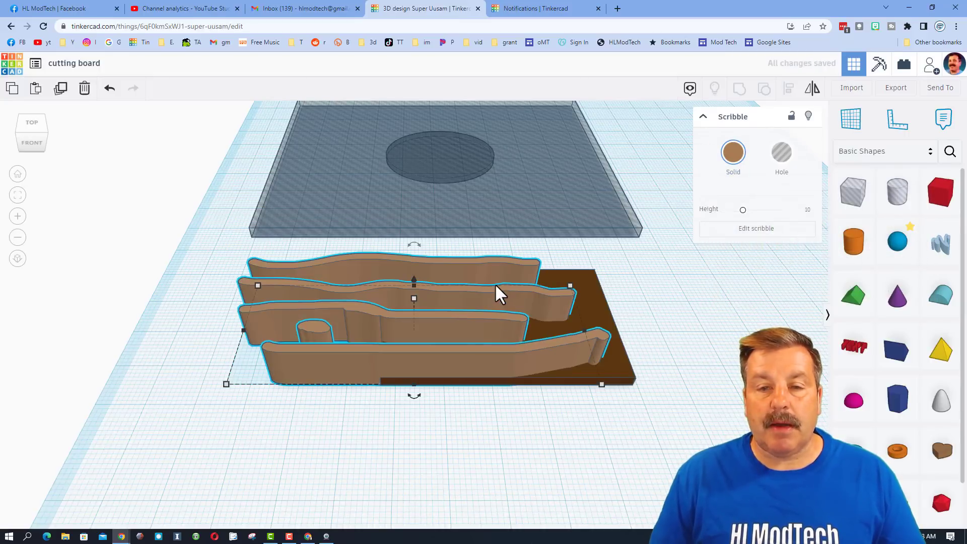
{"action": "left_click_drag", "start_coordinate": [494, 283], "coordinate": [575, 282]}
{"action": "mouse_move", "coordinate": [575, 282]}
{"action": "right_mouse_down"}
{"action": "mouse_move", "coordinate": [512, 328]}
{"action": "mouse_move", "coordinate": [512, 370]}
{"action": "mouse_move", "coordinate": [520, 286]}
{"action": "right_mouse_up"}
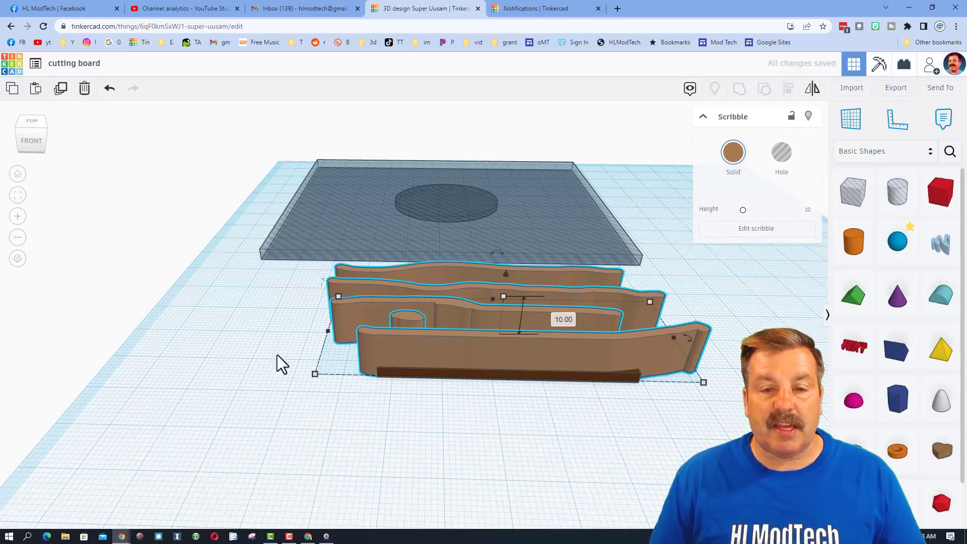
{"action": "left_click_drag", "start_coordinate": [503, 296], "coordinate": [500, 326]}
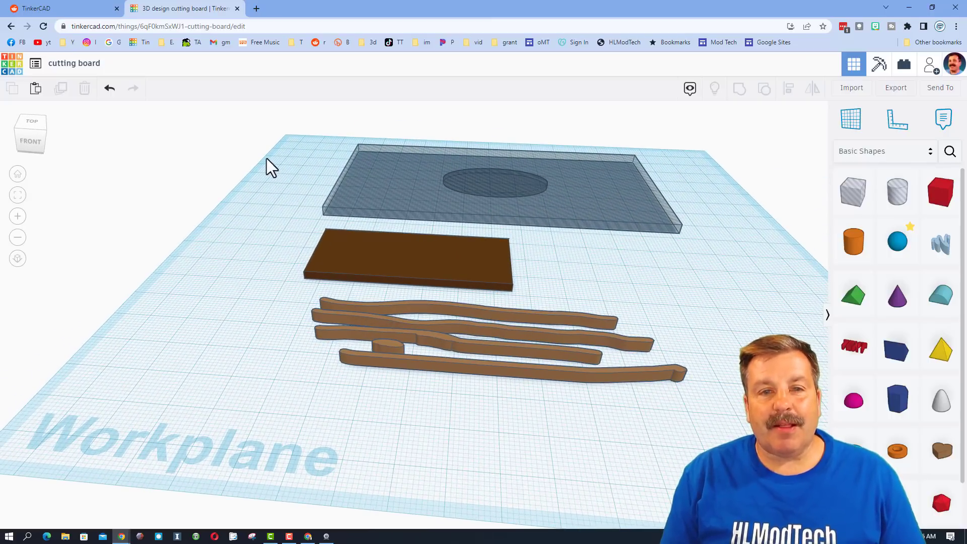
Step: Try to centre-align the hole plate, dark brown board and wood-grain scribble in both horizontal directions and group them
{"action": "left_click_drag", "start_coordinate": [266, 157], "coordinate": [585, 415]}
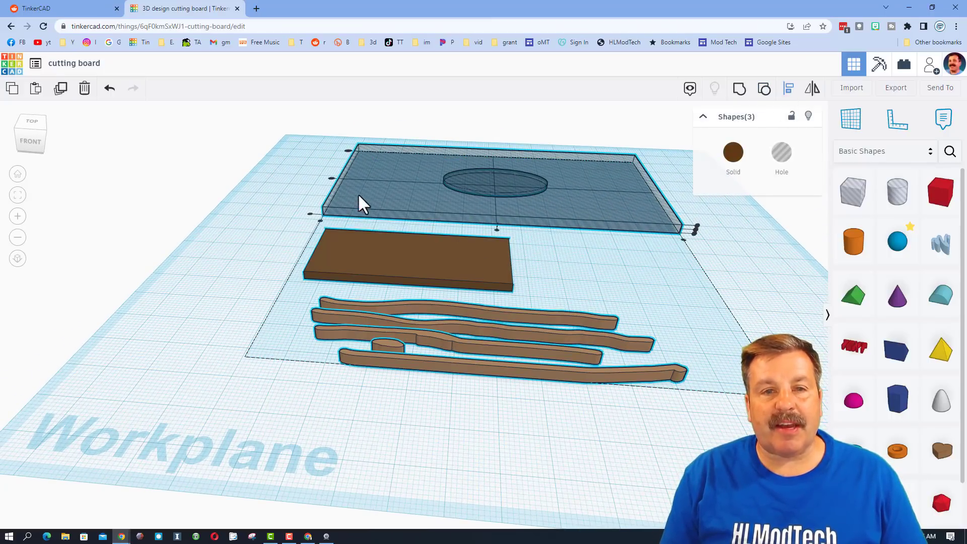
{"action": "key", "text": "ctrl+z"}
{"action": "key", "text": "ctrl+z"}
{"action": "key", "text": "ctrl+z"}
{"action": "key", "text": "ctrl+z"}
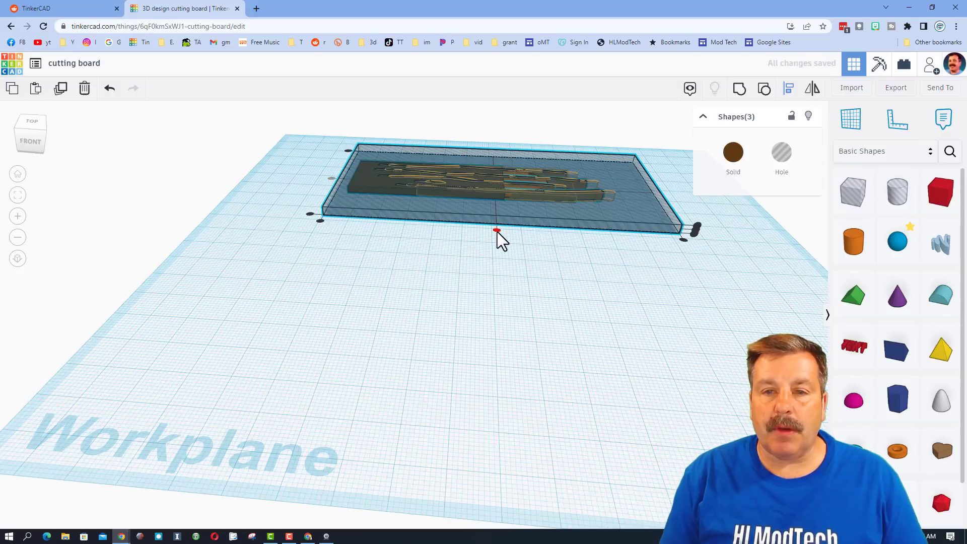
{"action": "key", "text": "ctrl+z"}
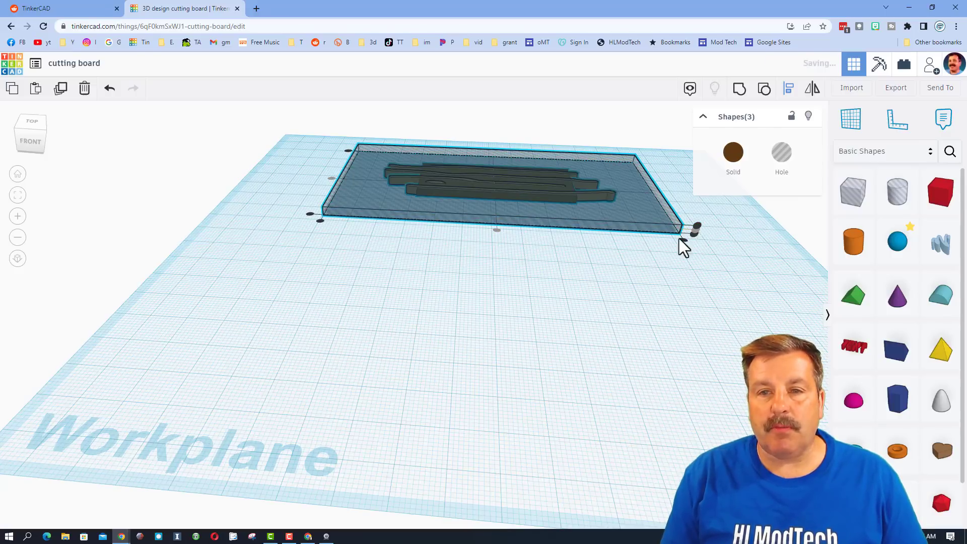
{"action": "key", "text": "ctrl+z"}
{"action": "key", "text": "ctrl+z"}
{"action": "key", "text": "ctrl+z"}
{"action": "key", "text": "ctrl+z"}
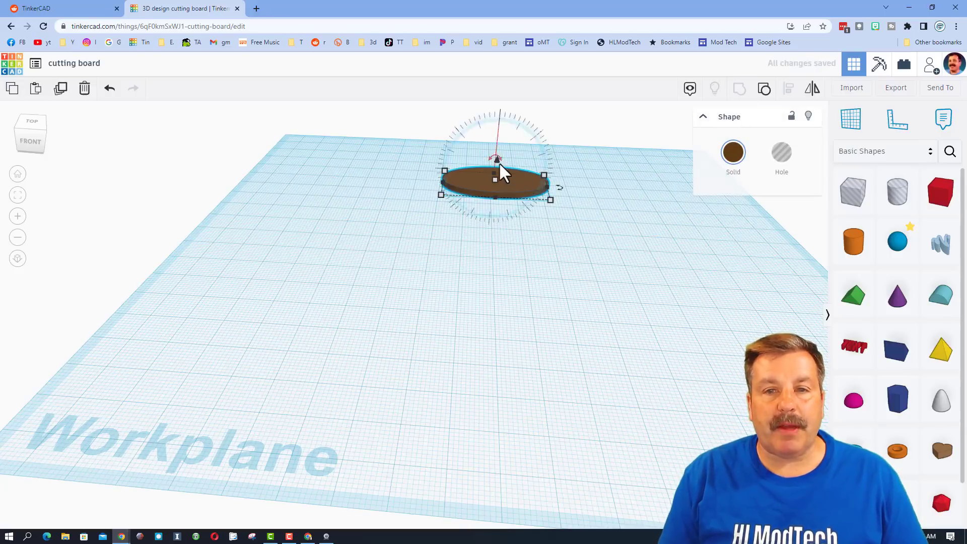
Step: Turn on multicolour for the grouped oval board, ungroup it and deselect its parts
{"action": "left_click", "coordinate": [737, 170]}
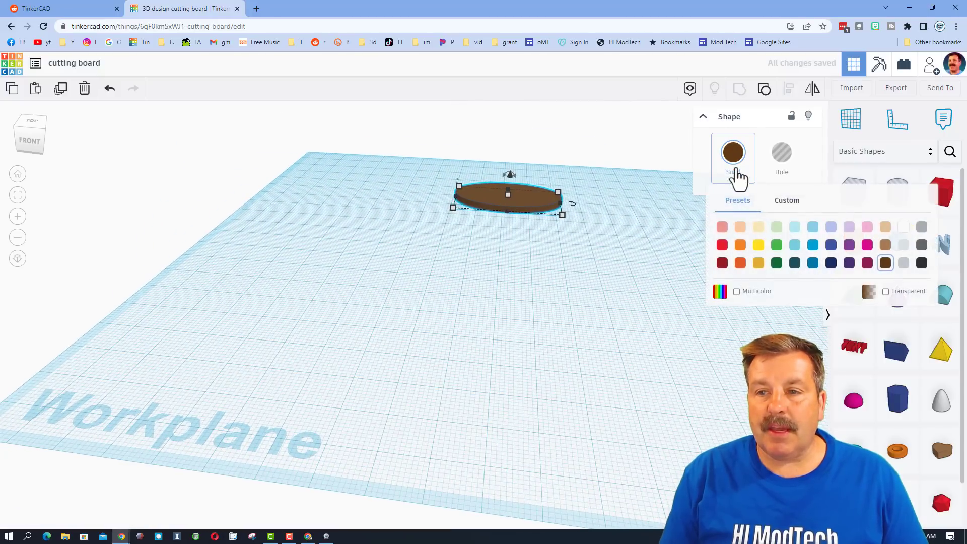
{"action": "left_click", "coordinate": [736, 291]}
{"action": "scroll", "coordinate": [549, 163], "scroll_direction": "up", "scroll_amount": 3}
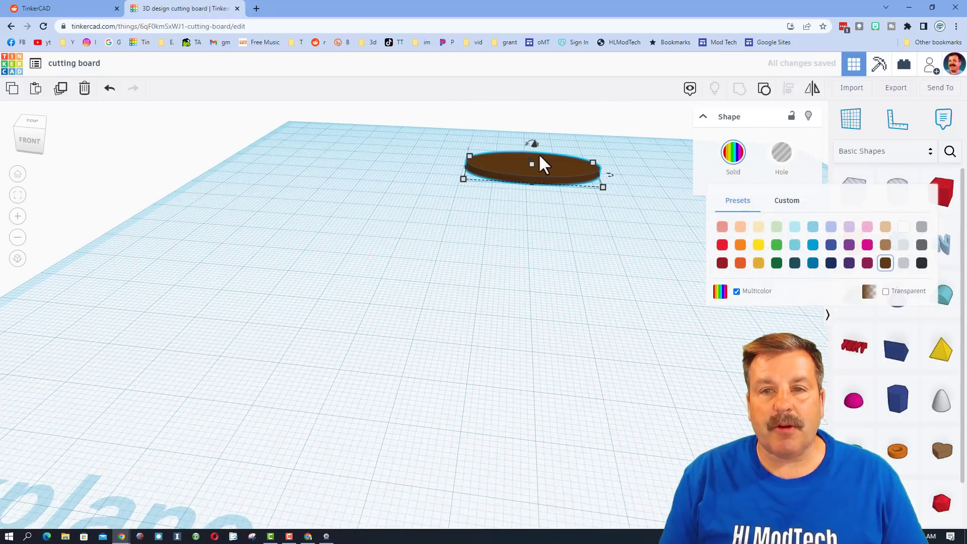
{"action": "middle_click_drag", "start_coordinate": [569, 162], "coordinate": [504, 305]}
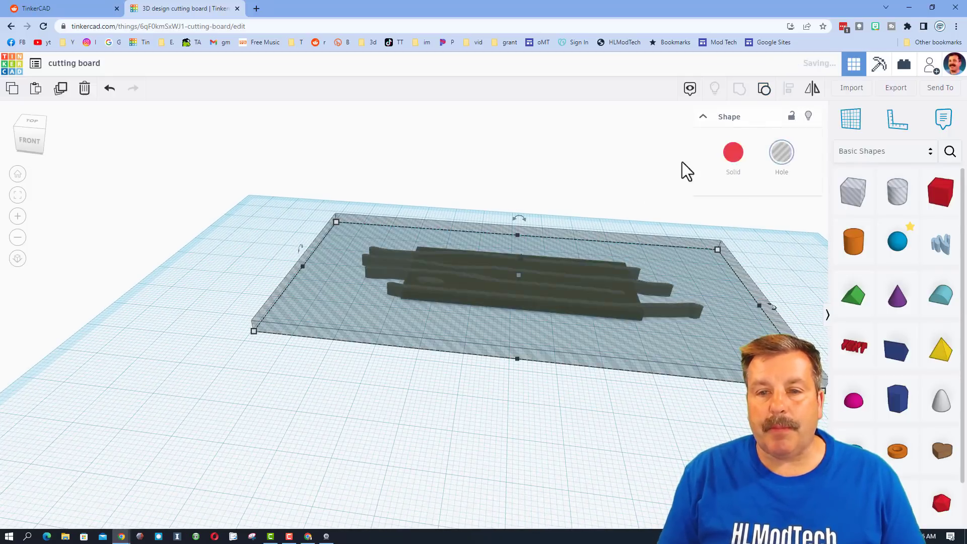
{"action": "left_click", "coordinate": [416, 370]}
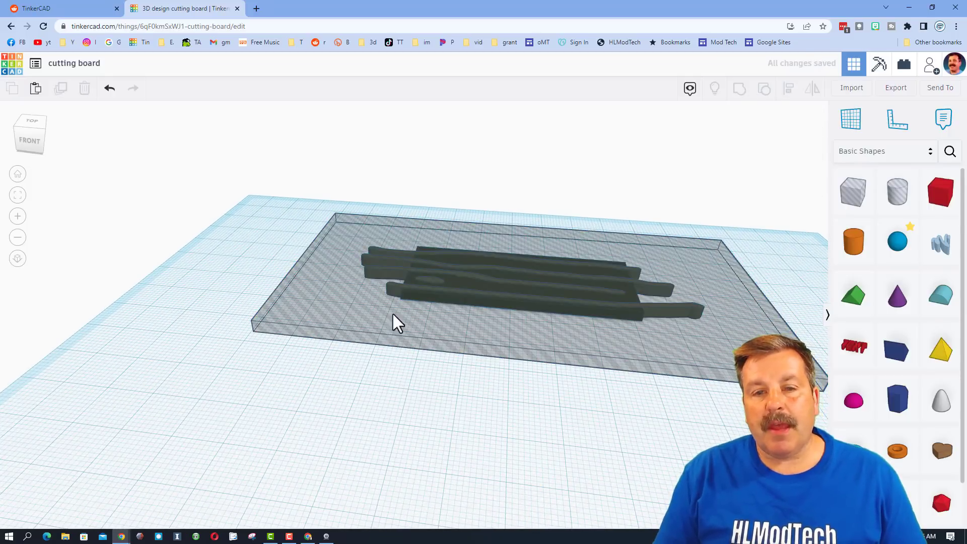
Step: Slide the hole plate aside, centre-align the scribble, board and plate in both horizontal directions, and group them
{"action": "left_click_drag", "start_coordinate": [342, 302], "coordinate": [376, 277]}
{"action": "left_click", "coordinate": [377, 276]}
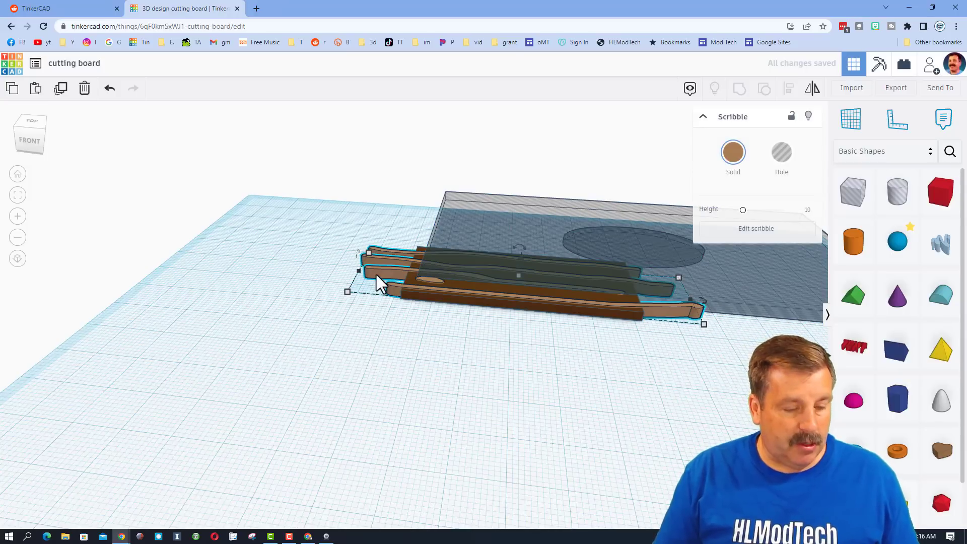
{"action": "left_click", "coordinate": [446, 301], "text": "shift"}
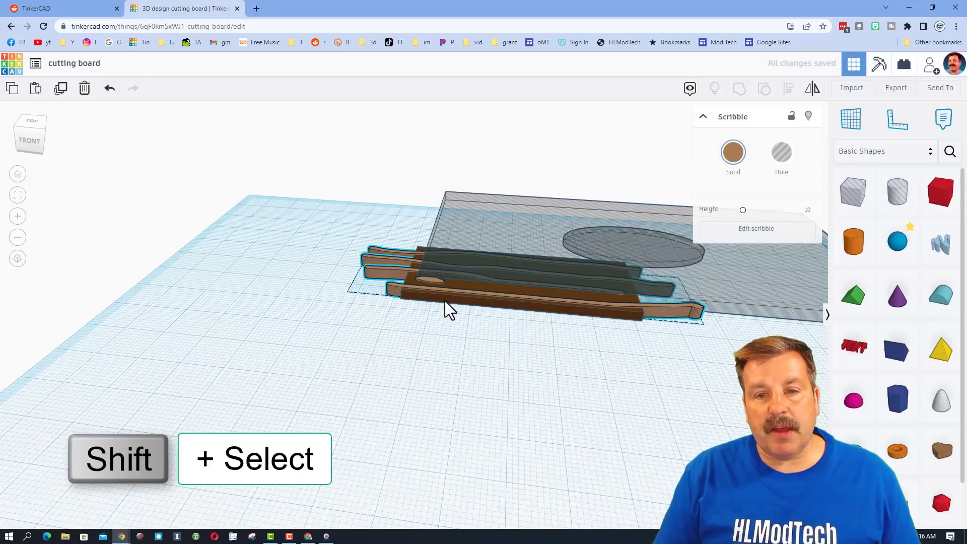
{"action": "left_click", "coordinate": [474, 232], "text": "shift"}
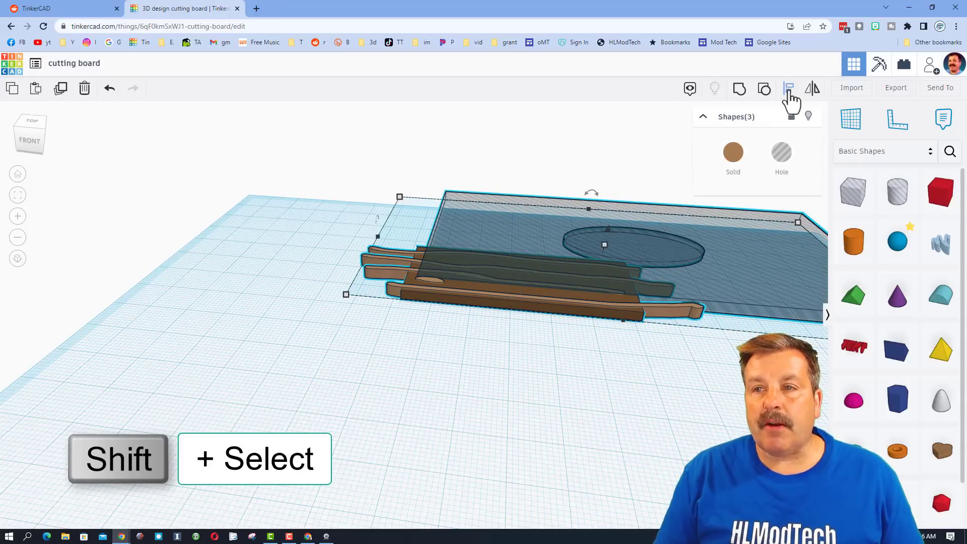
{"action": "scroll", "coordinate": [487, 216], "scroll_direction": "down", "scroll_amount": 3}
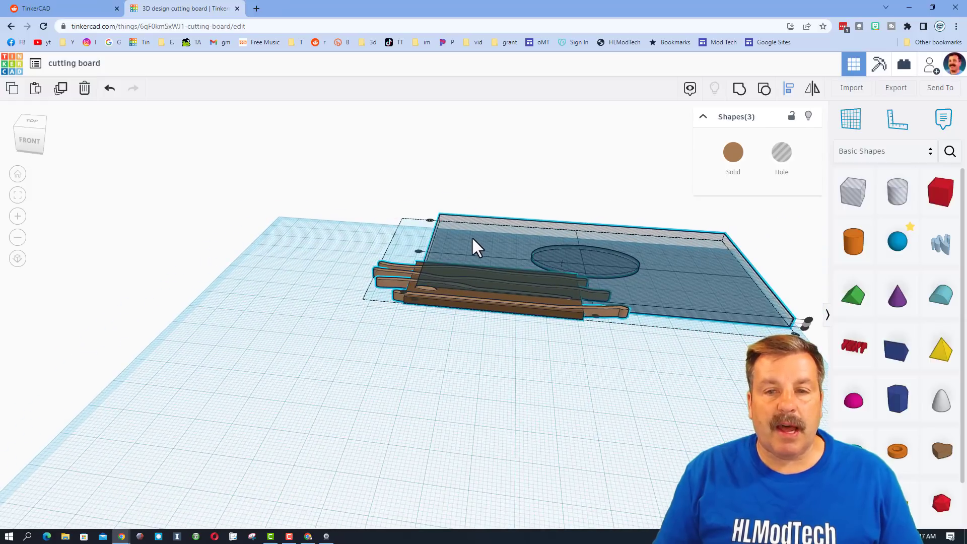
{"action": "left_click", "coordinate": [419, 249]}
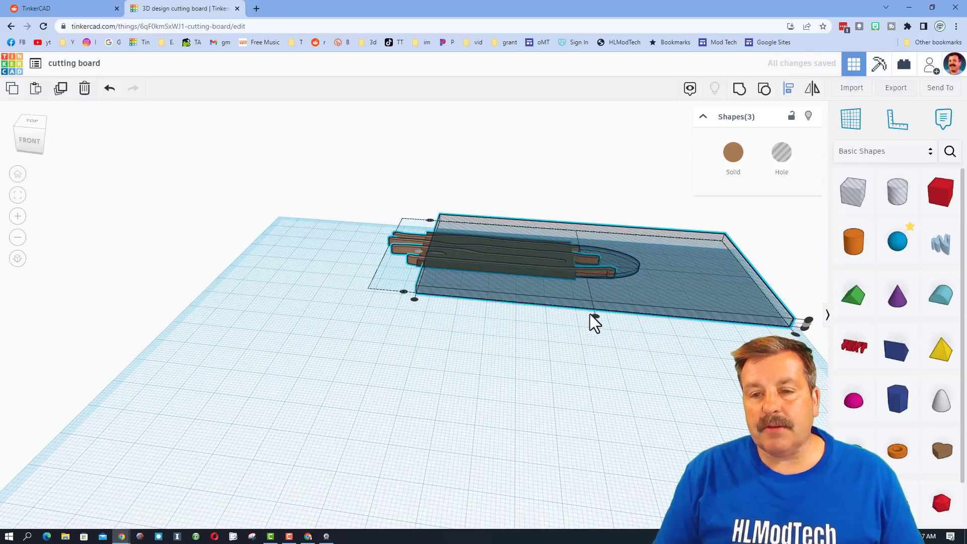
{"action": "left_click", "coordinate": [593, 316]}
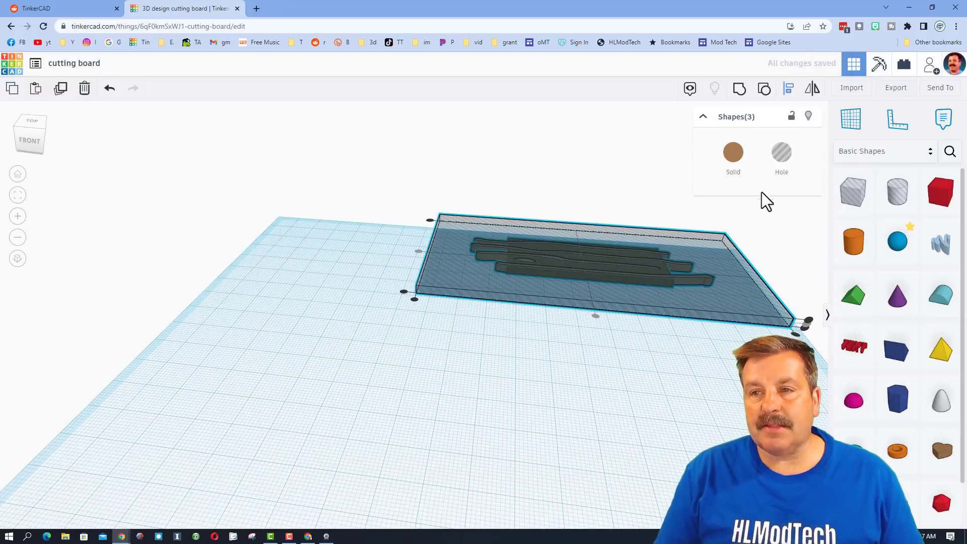
{"action": "left_click", "coordinate": [738, 89]}
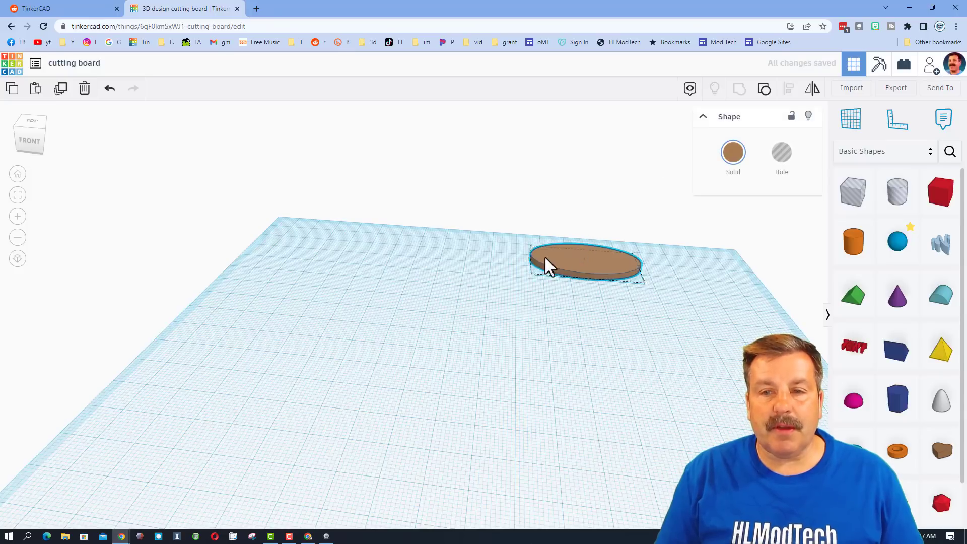
Step: Move the grouped oval board about 52 mm left and 48 mm toward the front, and turn on multicolour for it
{"action": "left_click_drag", "start_coordinate": [546, 257], "coordinate": [401, 303]}
{"action": "left_click", "coordinate": [731, 154]}
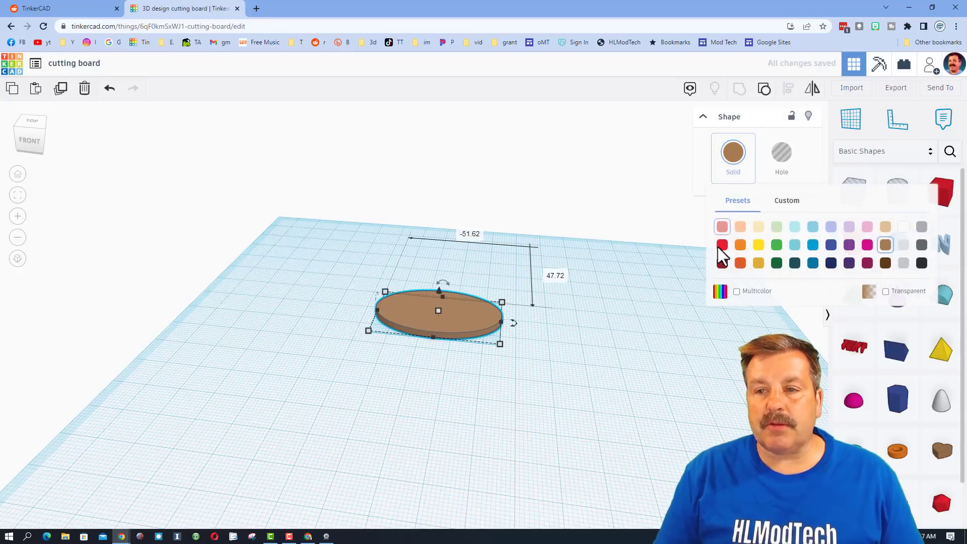
{"action": "left_click", "coordinate": [737, 291]}
{"action": "right_click_drag", "start_coordinate": [648, 288], "coordinate": [543, 250]}
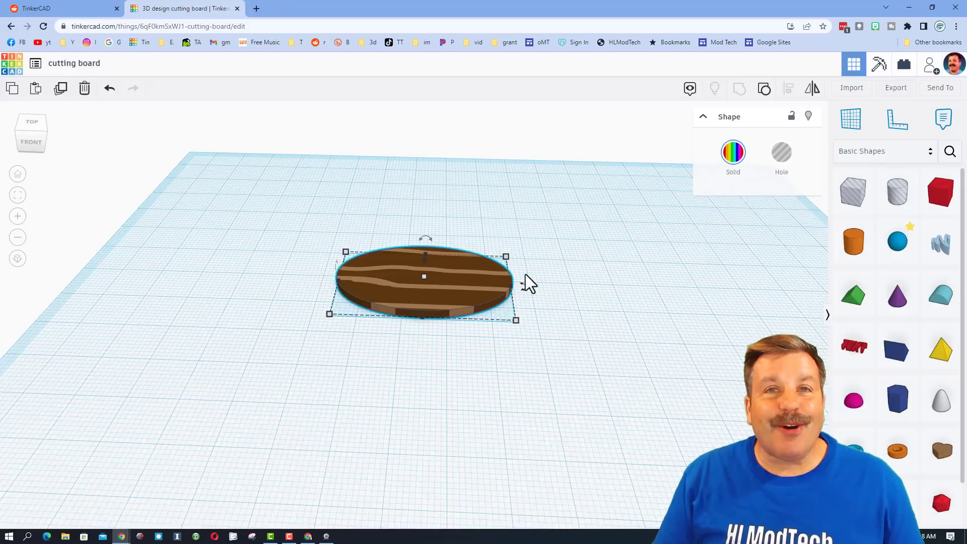
Step: Generate a new collaboration link for the design, copy it and close the Collaborate dialog
{"action": "left_click", "coordinate": [931, 75]}
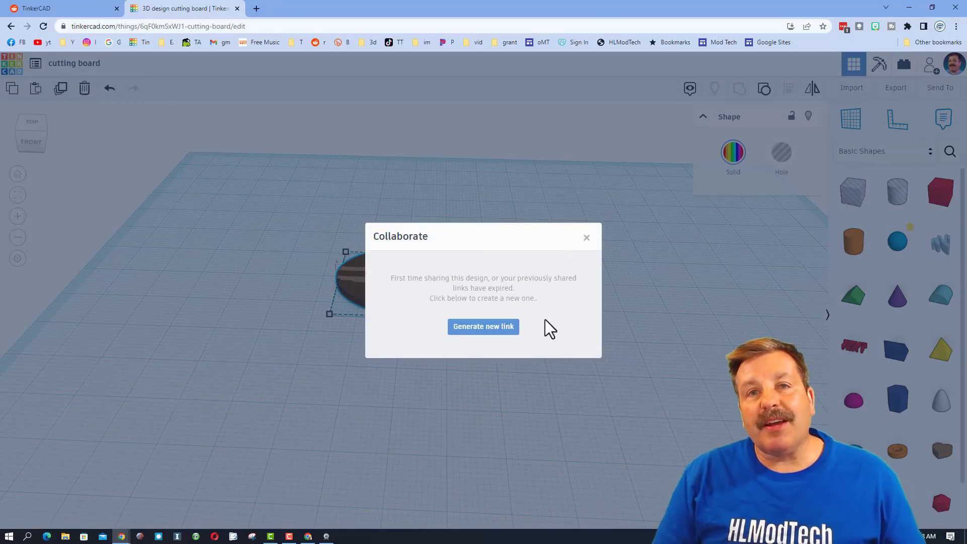
{"action": "left_click", "coordinate": [505, 329]}
{"action": "left_click", "coordinate": [524, 298]}
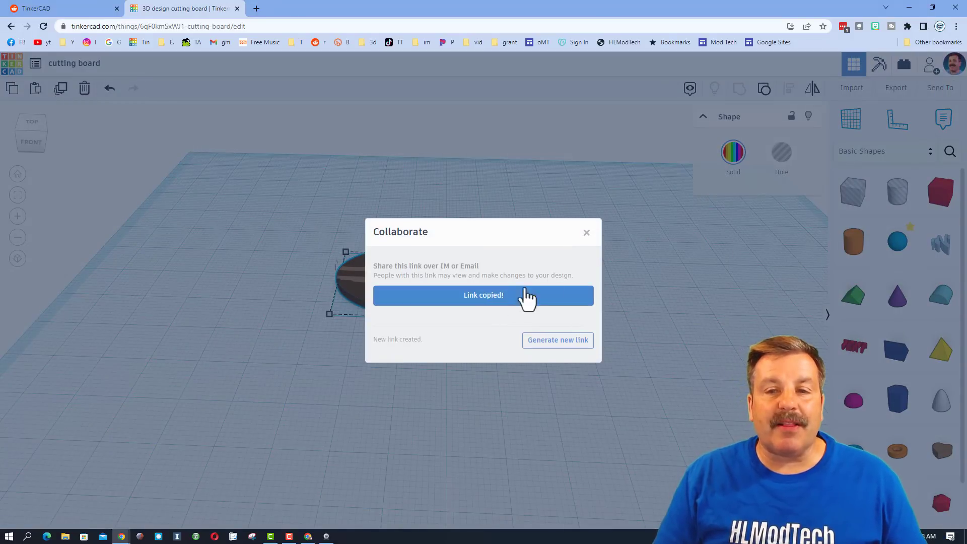
{"action": "left_click", "coordinate": [587, 236]}
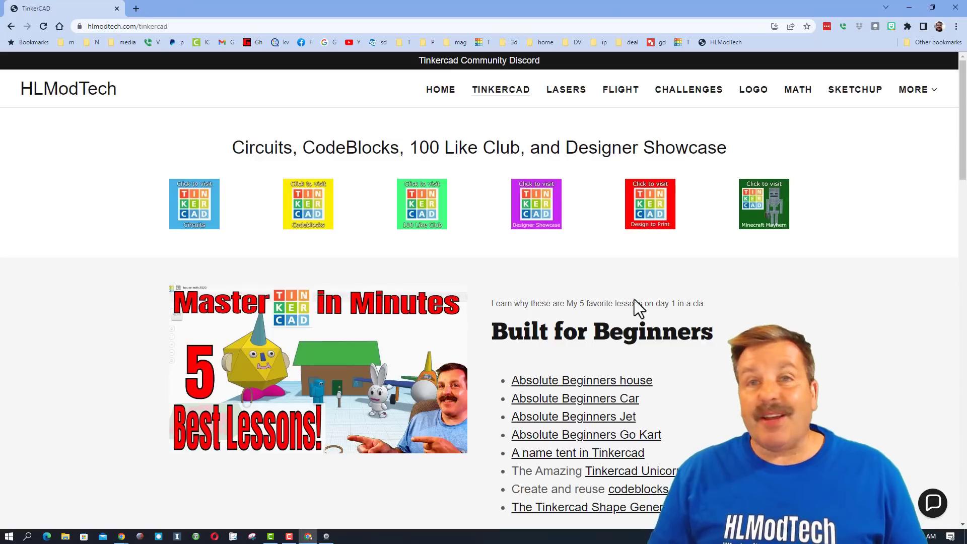
Step: On the HLModTech website's Tinkercad page, open the contact chat and close it again
{"action": "left_click", "coordinate": [934, 507]}
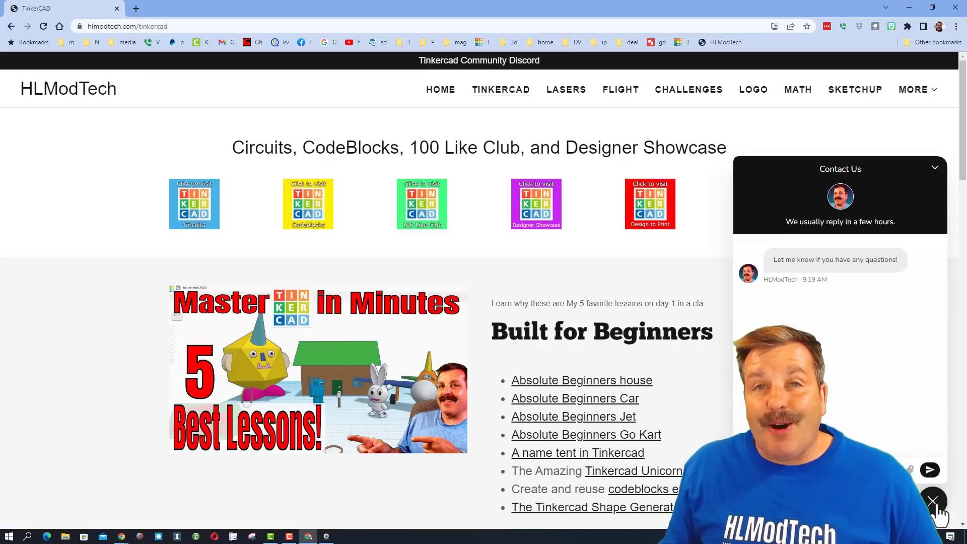
{"action": "left_click", "coordinate": [933, 502]}
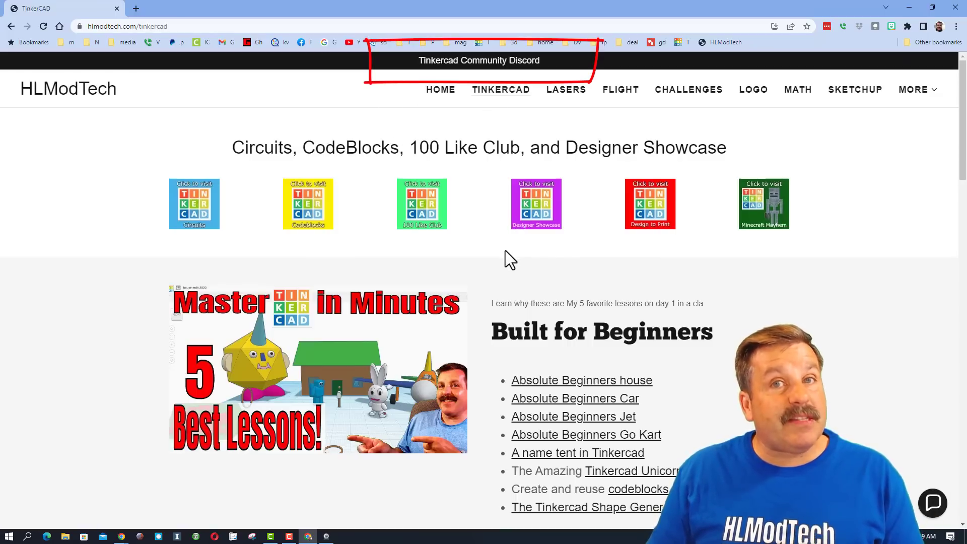
Step: Open the Designer Showcase page and go to the HLModtech Tinkercad profile from its directory
{"action": "left_click", "coordinate": [533, 201]}
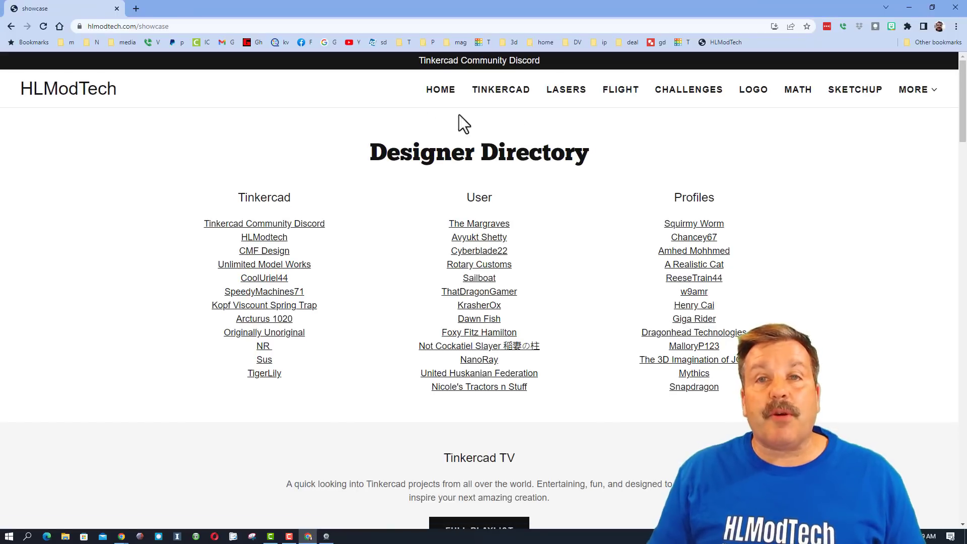
{"action": "left_click", "coordinate": [263, 238]}
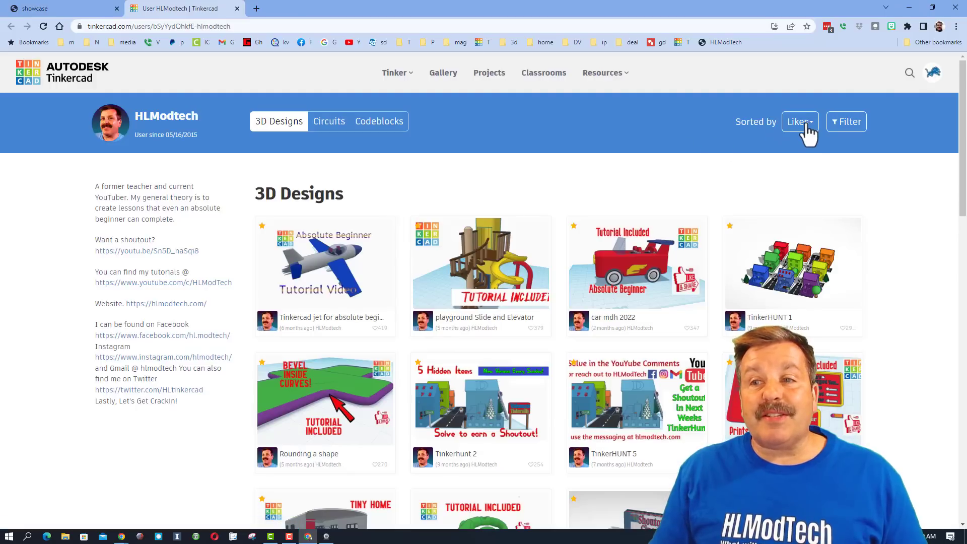
Step: Sort the profile's 3D designs by Latest and open the design "How many Tutorials have you done?"
{"action": "left_click", "coordinate": [804, 123]}
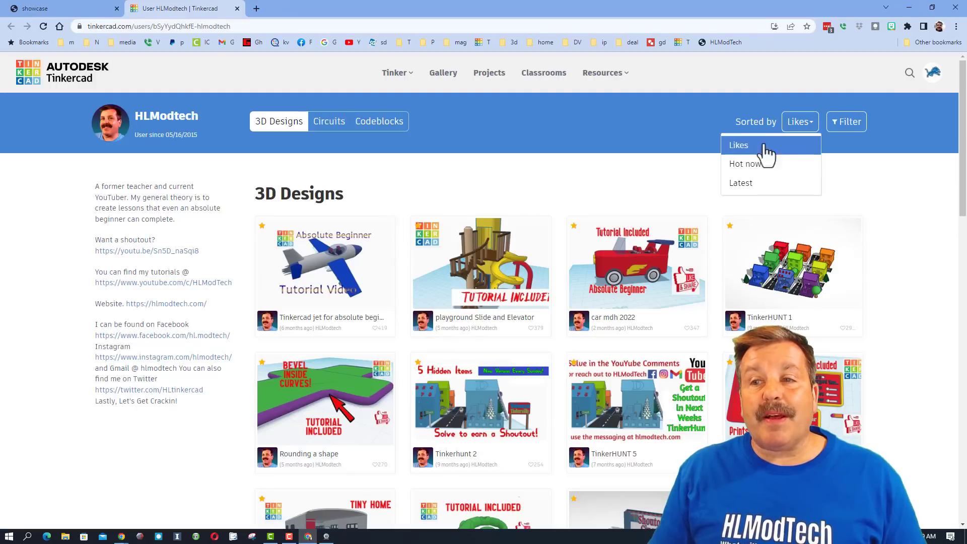
{"action": "left_click", "coordinate": [744, 183]}
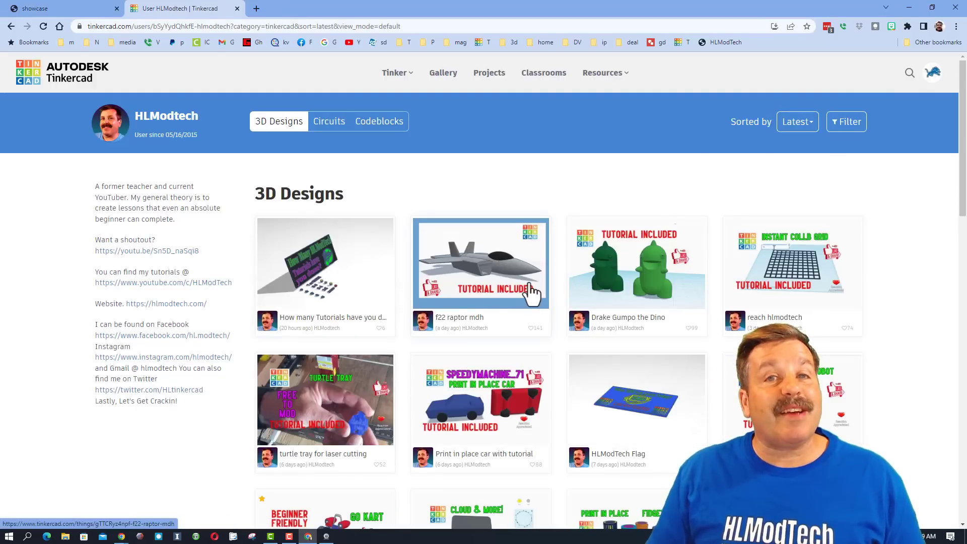
{"action": "left_click", "coordinate": [338, 259]}
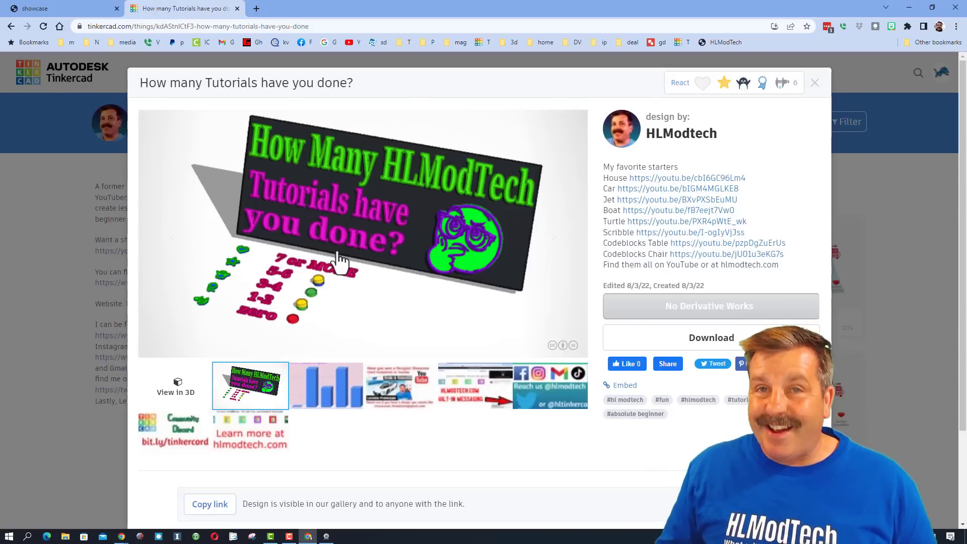
Step: Return to the showcase page and look through its Tinkercad Gallery 2 and Tinkercad Design Nuclear Reactor sections
{"action": "key", "text": "ctrl+1"}
{"action": "scroll", "coordinate": [484, 302], "scroll_direction": "down", "scroll_amount": 2}
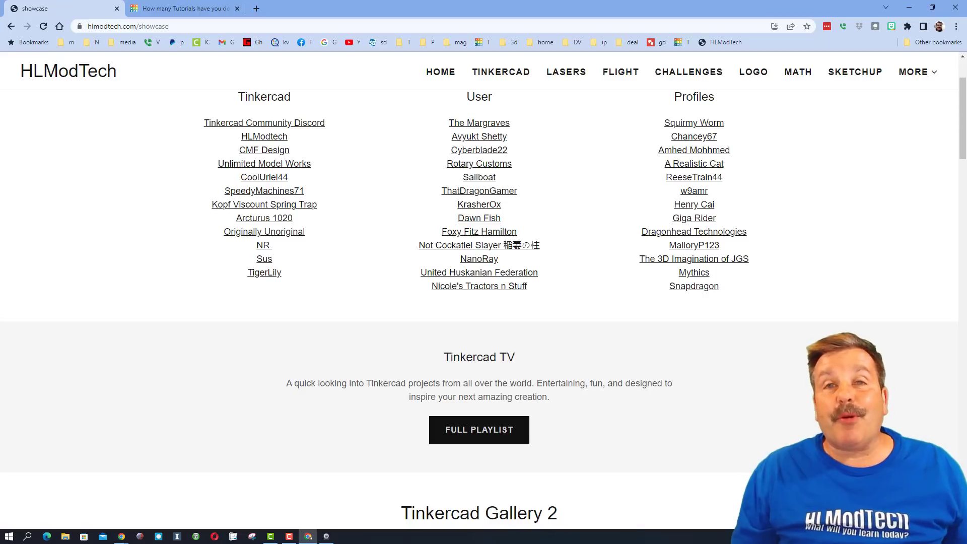
{"action": "scroll", "coordinate": [484, 302], "scroll_direction": "down", "scroll_amount": 7}
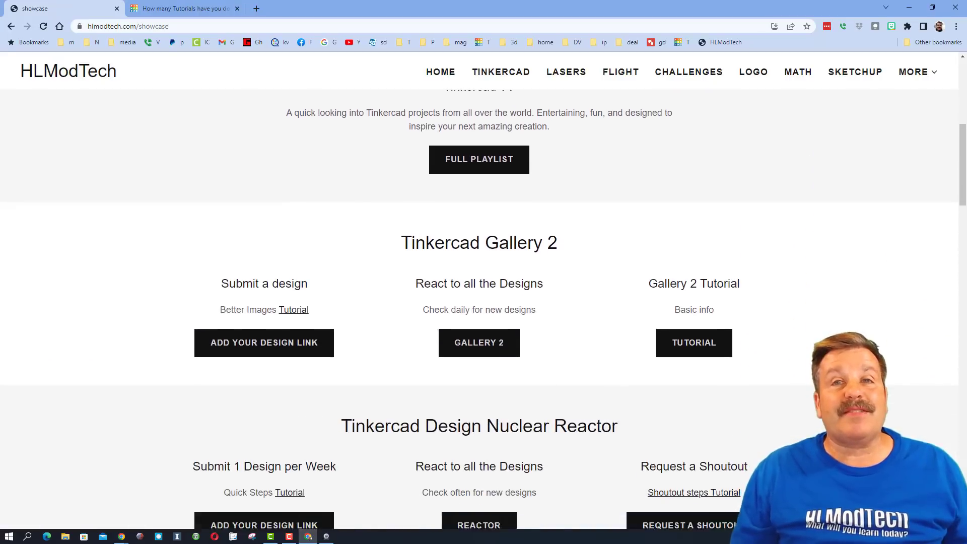